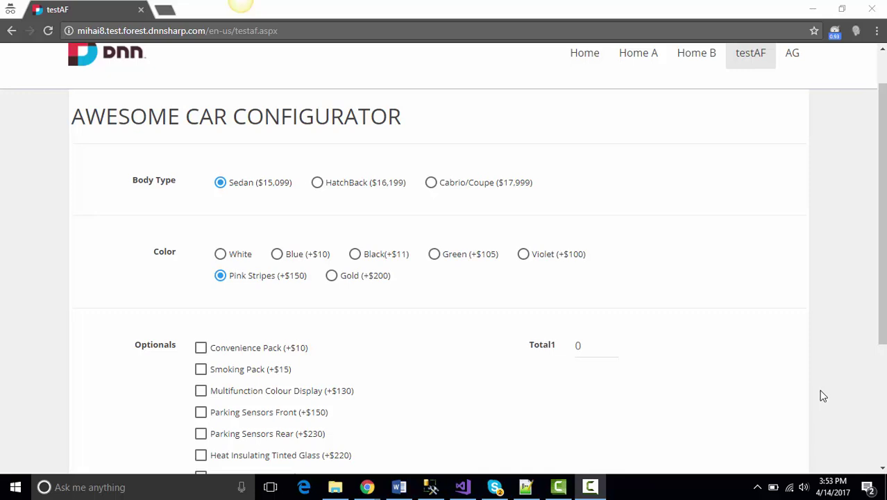
Step: Try the HatchBack and Sedan body types and the White, Blue and Pink Stripes colors in the car configurator
scroll(542, 396, up, 1)
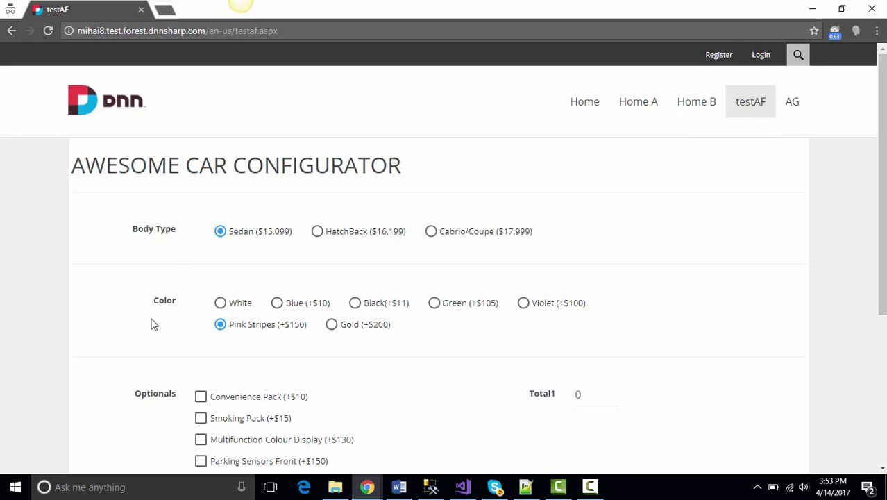
scroll(153, 323, down, 3)
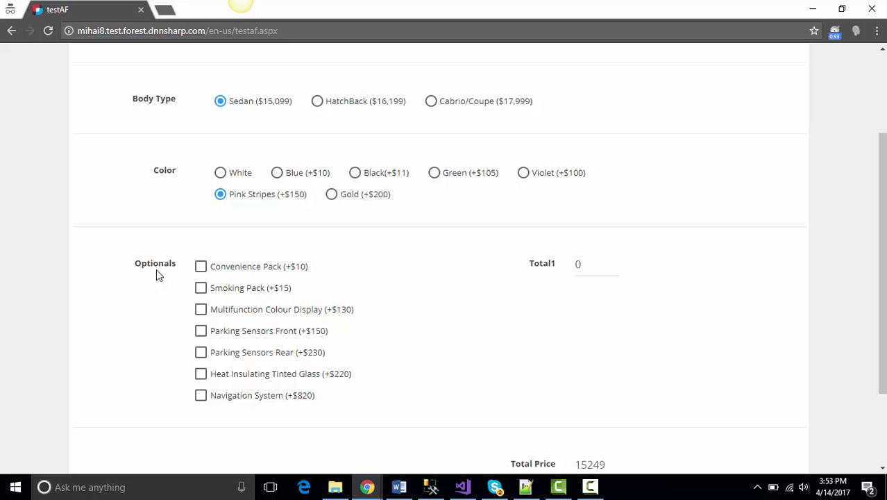
scroll(187, 277, down, 1)
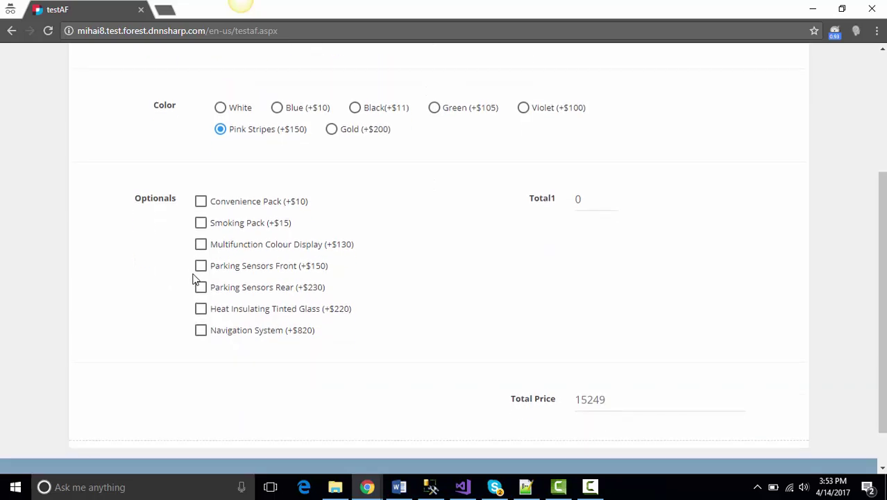
scroll(387, 367, up, 3)
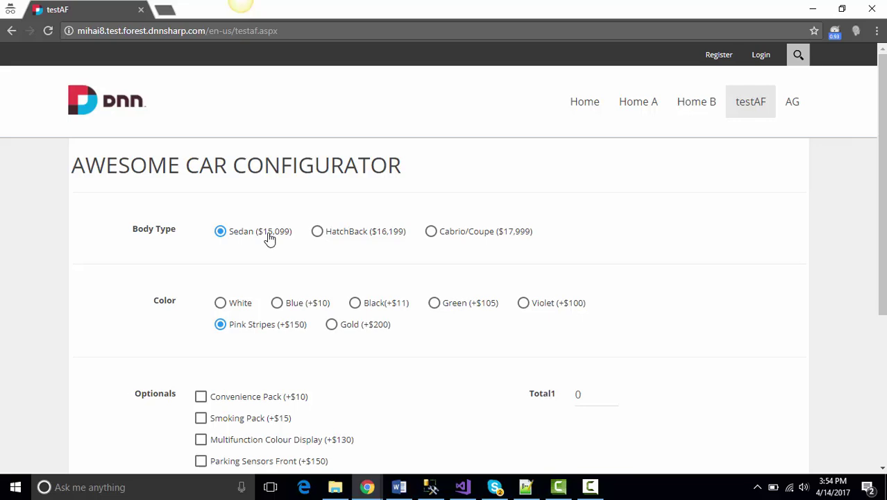
click(316, 233)
click(222, 235)
click(235, 305)
click(272, 306)
click(227, 327)
Step: Test the Optionals by toggling Convenience Pack, Smoking Pack, Multifunction Colour Display and Parking Sensors Front on and off
scroll(157, 310, down, 3)
click(201, 201)
click(200, 223)
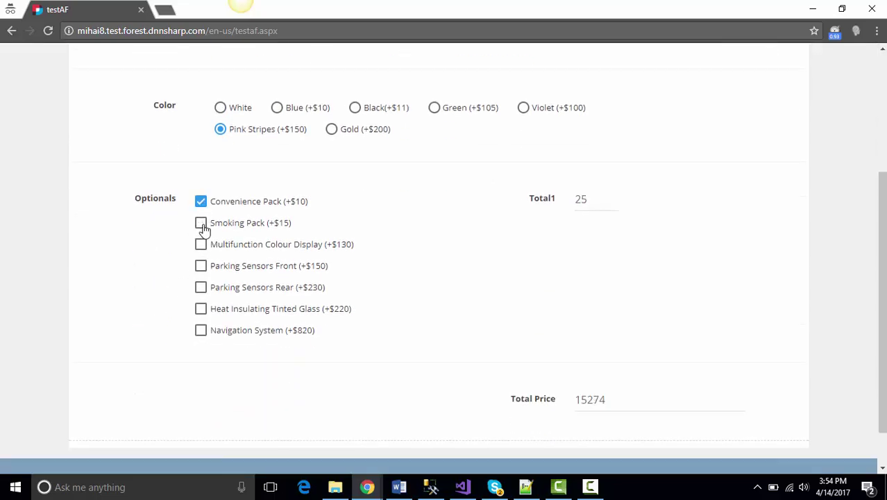
click(201, 244)
click(201, 201)
click(200, 223)
click(200, 244)
click(201, 266)
click(201, 244)
click(201, 223)
click(200, 244)
click(201, 266)
click(200, 223)
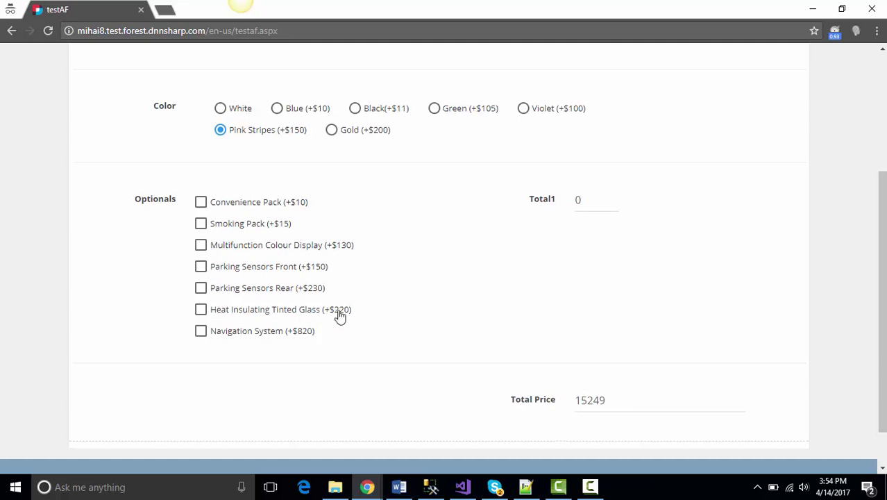
Step: Set the car color to White and check the Total Price field
scroll(231, 224, up, 3)
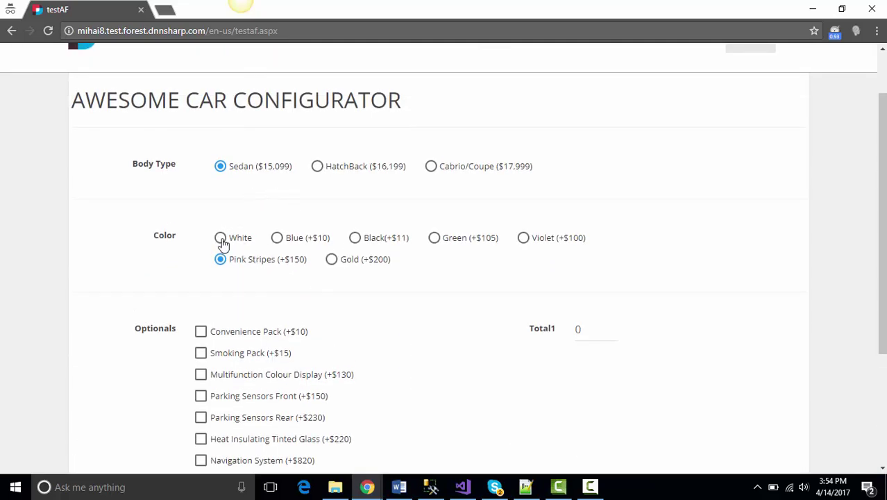
click(221, 238)
scroll(492, 311, down, 3)
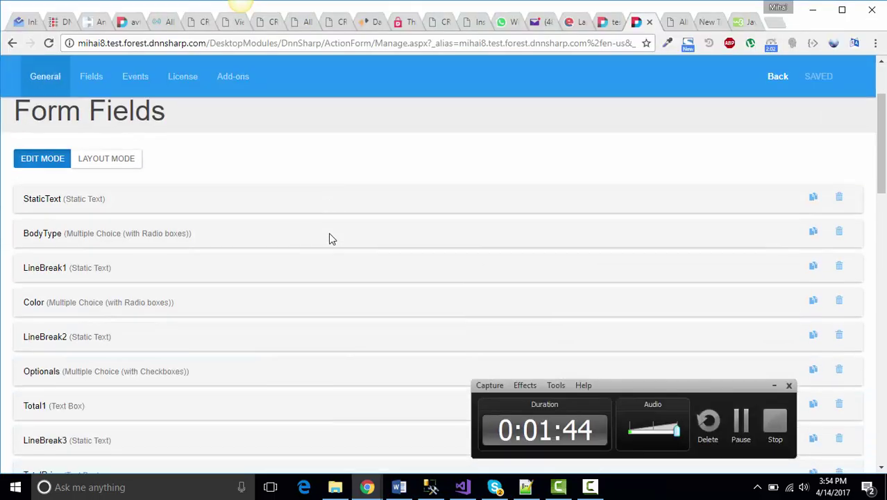
Step: Examine the BodyType field's settings in the form manager, including the items list values and the initially checked item
scroll(305, 229, down, 2)
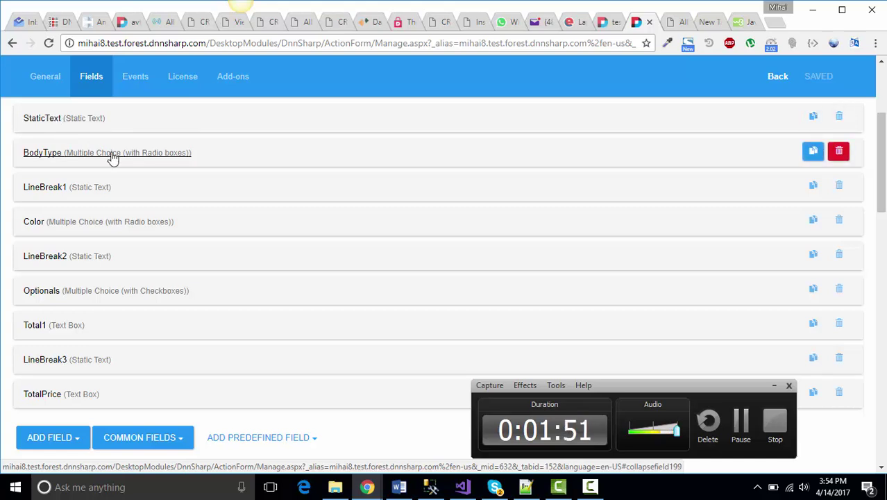
click(775, 385)
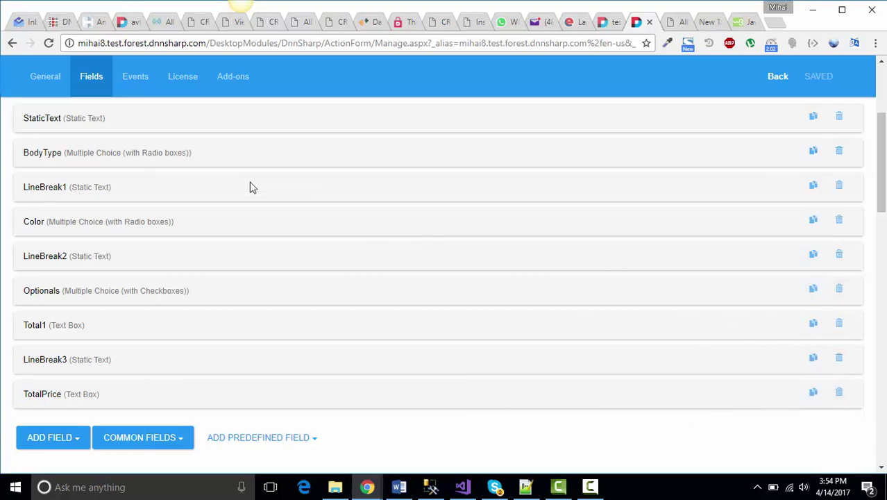
click(85, 159)
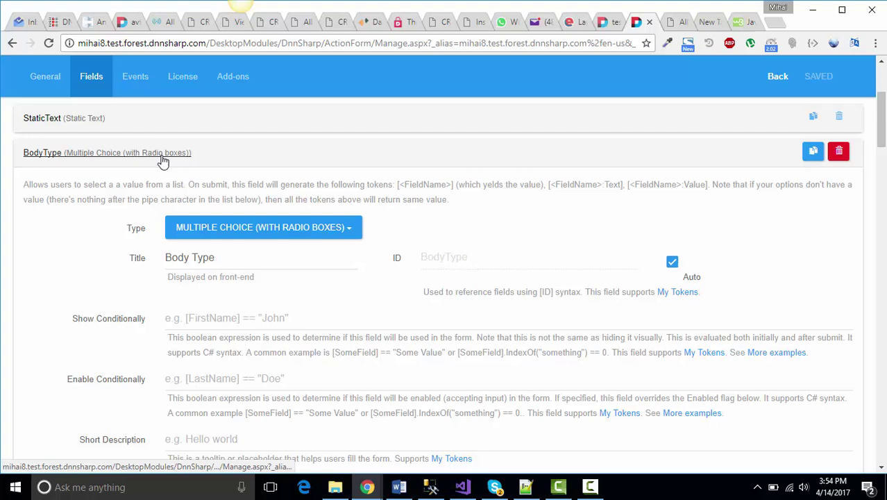
scroll(338, 254, down, 5)
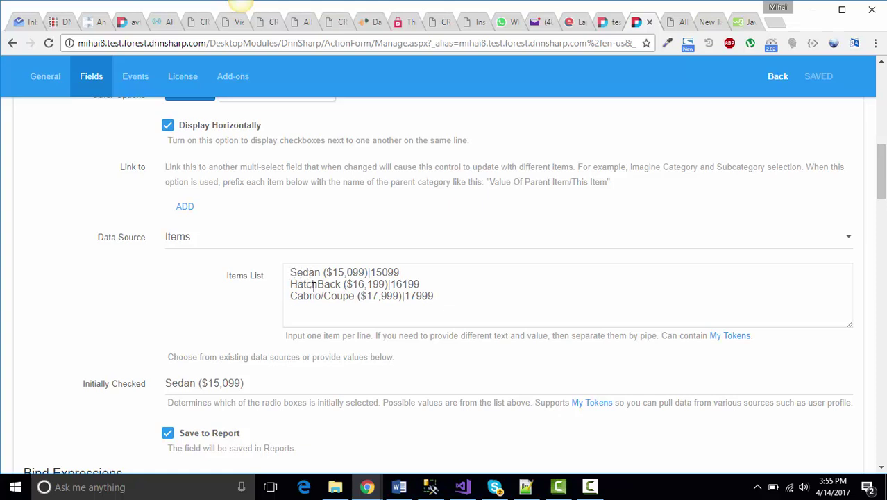
drag(402, 271, 371, 271)
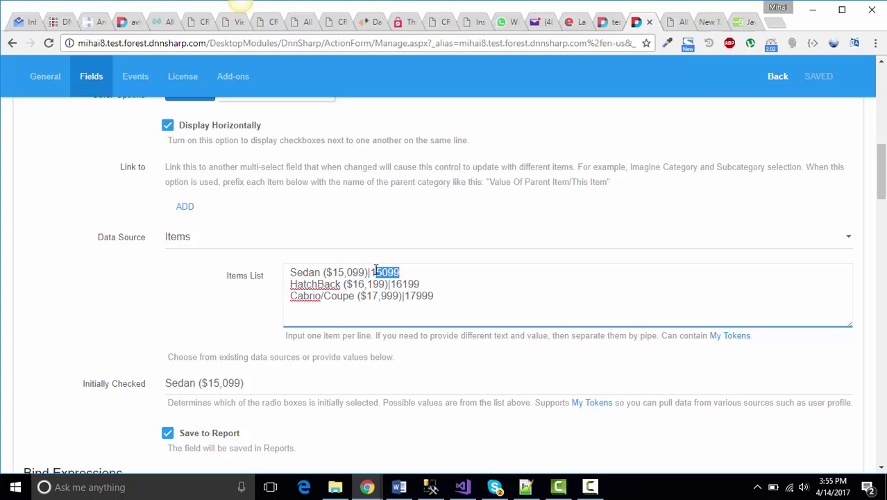
mouse_move(420, 284)
mouse_down()
mouse_move(394, 284)
mouse_move(433, 297)
mouse_move(402, 297)
mouse_up()
scroll(219, 286, down, 1)
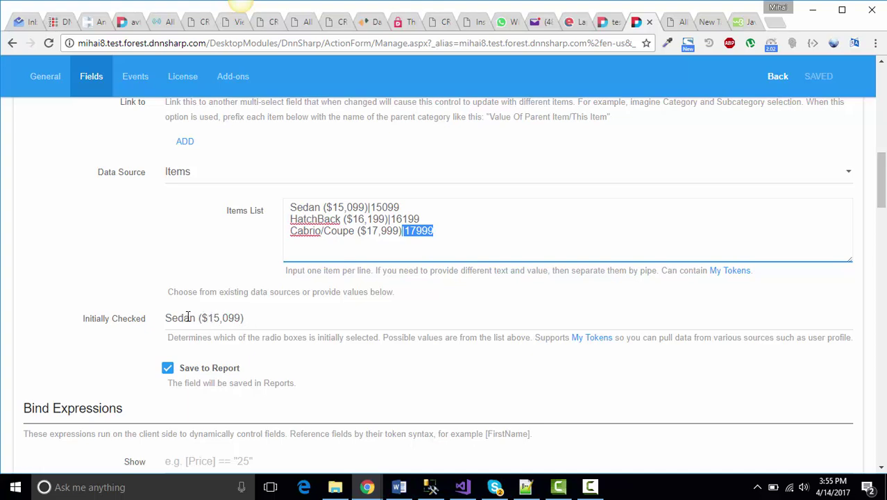
scroll(187, 317, down, 8)
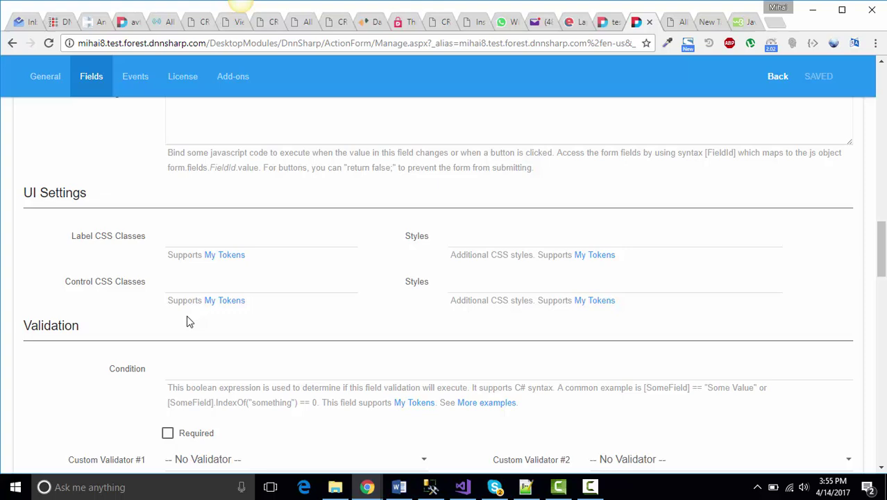
scroll(186, 316, up, 15)
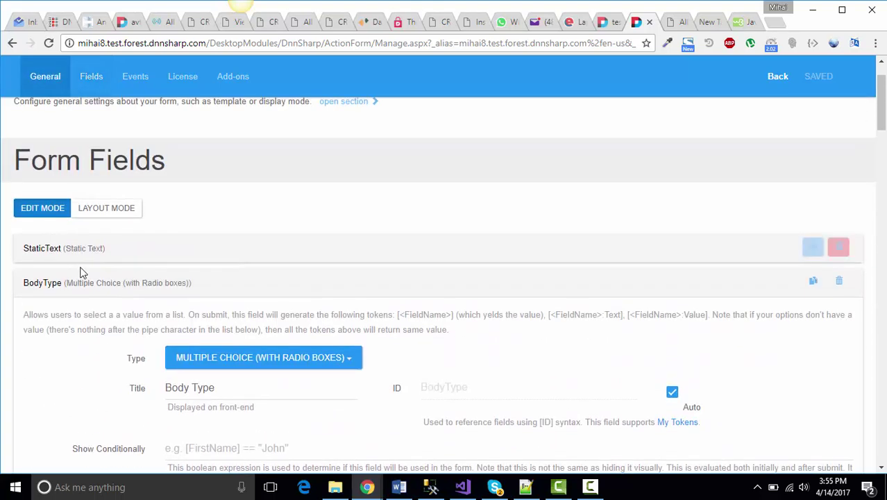
click(59, 284)
Step: Examine the Color field's items list, its price values and the initially checked color
scroll(119, 246, down, 2)
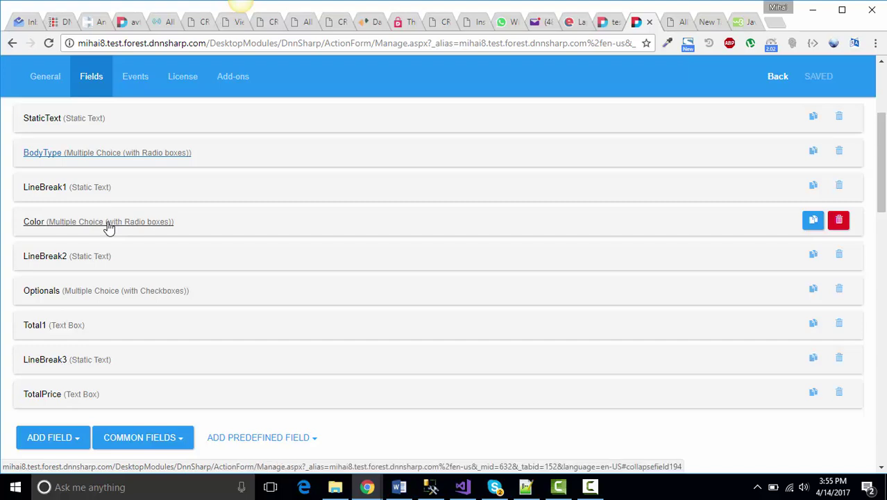
click(108, 223)
scroll(311, 297, down, 4)
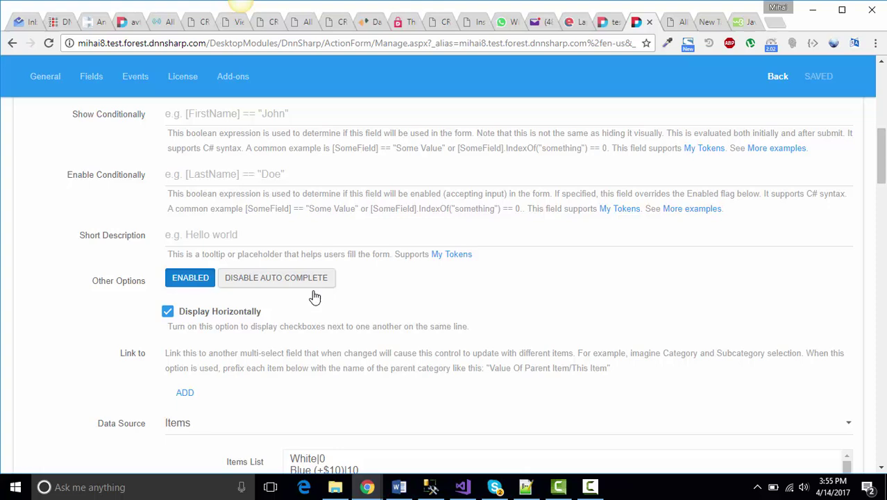
scroll(315, 297, down, 6)
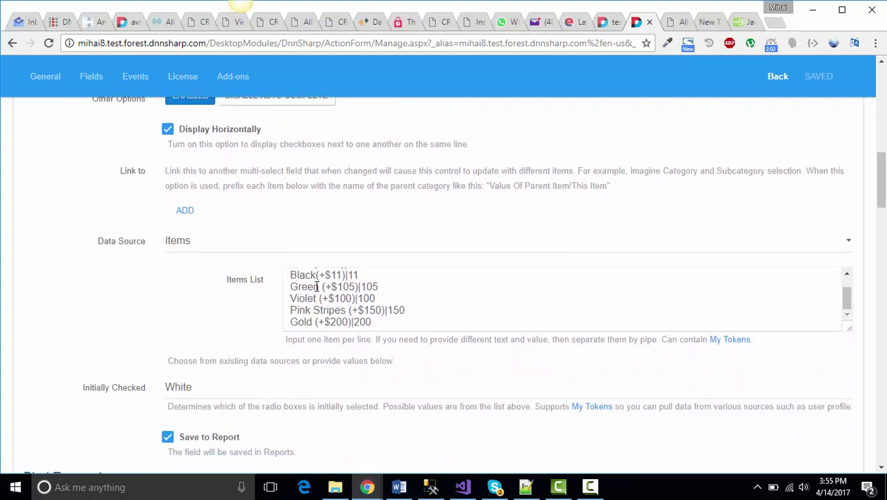
scroll(306, 297, down, 1)
drag(379, 257, 356, 257)
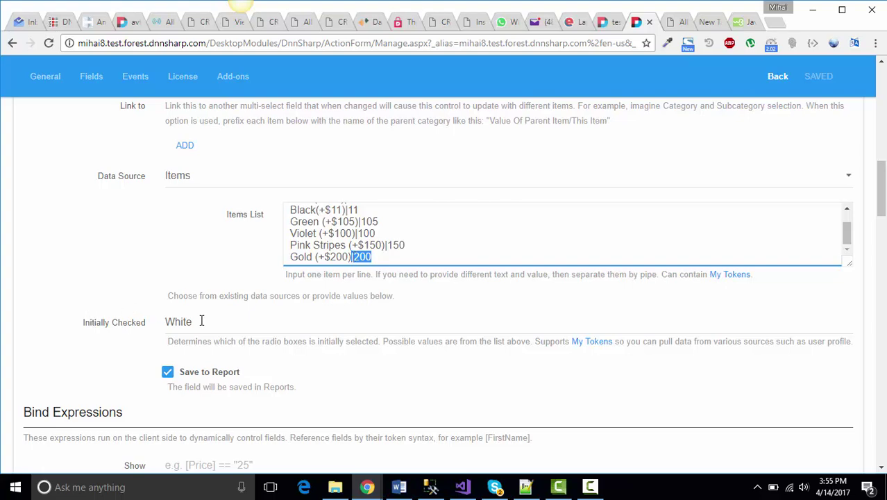
scroll(198, 321, up, 9)
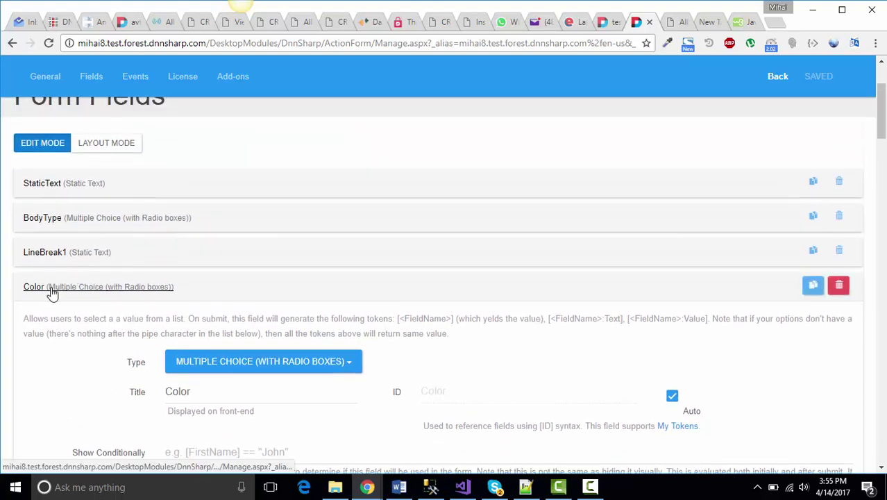
click(52, 292)
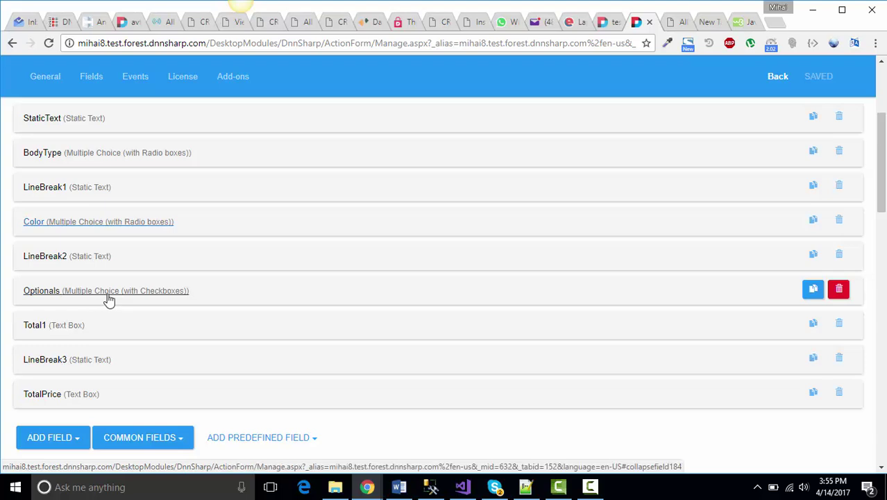
Step: Review the Optionals field's checkbox type and its items list with prices
click(109, 300)
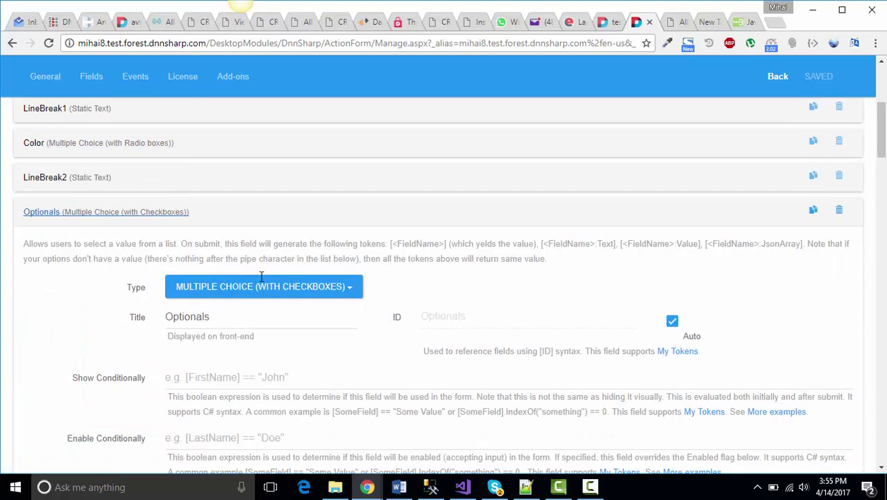
scroll(264, 277, down, 3)
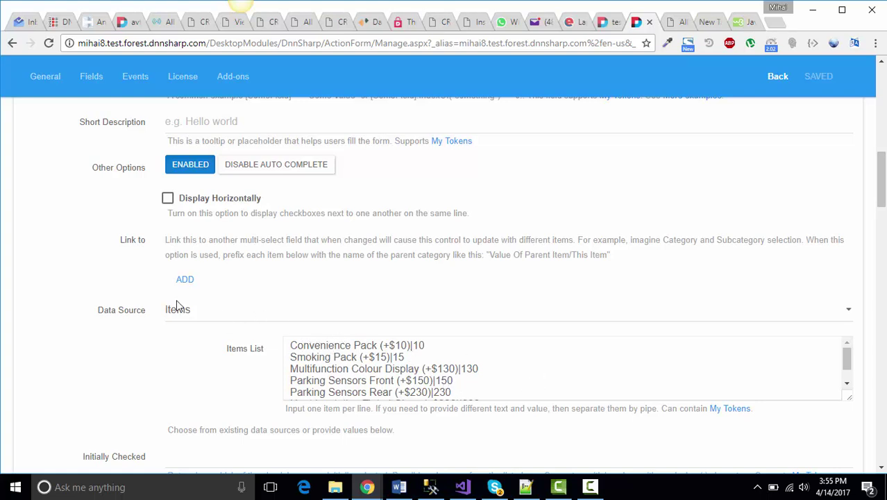
scroll(87, 195, up, 3)
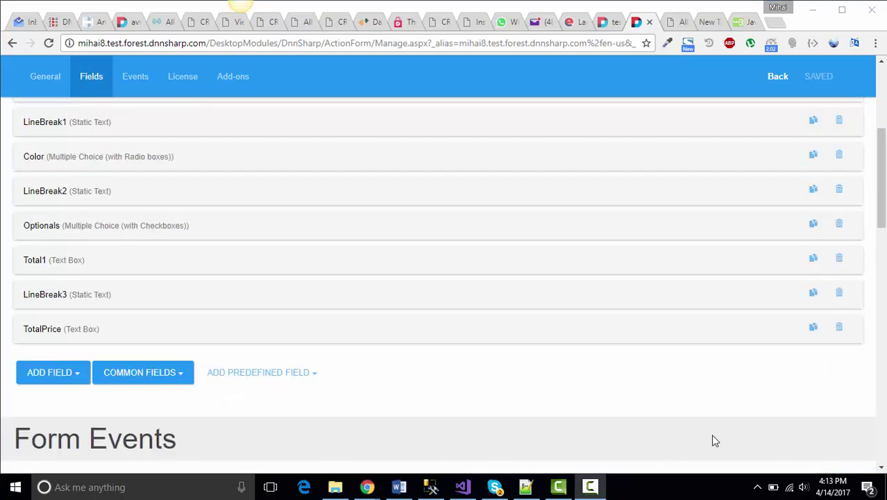
Step: Open the TotalPrice field's settings and examine its Value bind expression
scroll(159, 349, down, 1)
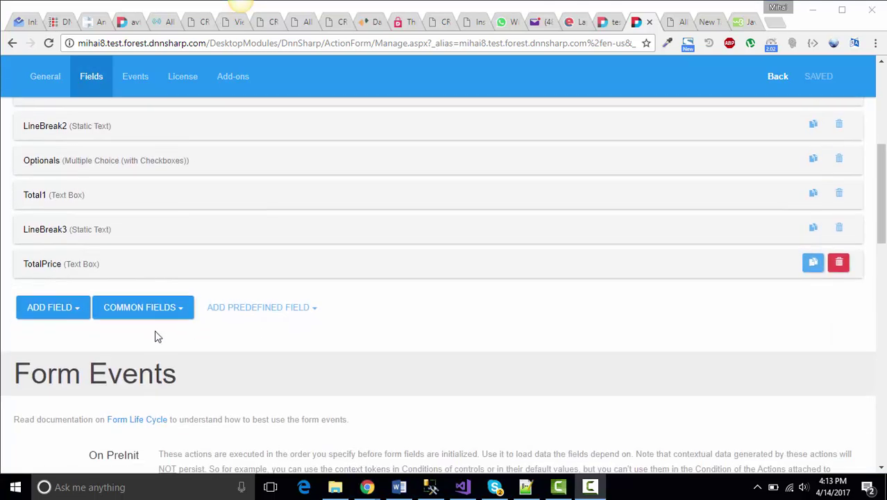
click(56, 270)
scroll(165, 326, down, 5)
scroll(199, 318, down, 7)
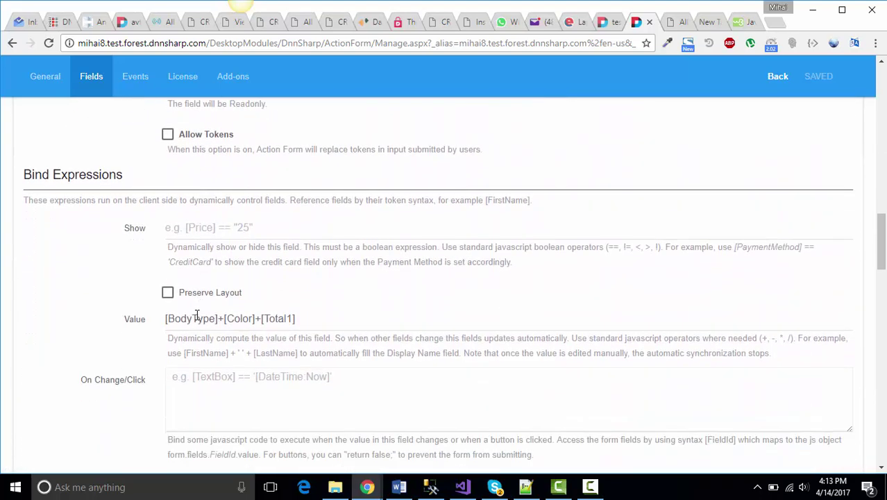
click(198, 318)
triple_click(307, 320)
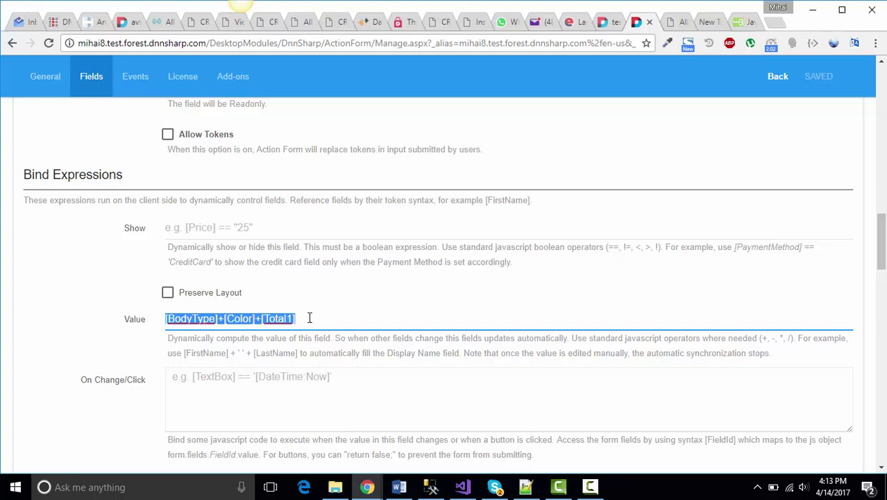
Step: Change the TotalPrice Value bind expression to '$'+[BodyType]+[Color]+[Total1] and save the form
click(166, 318)
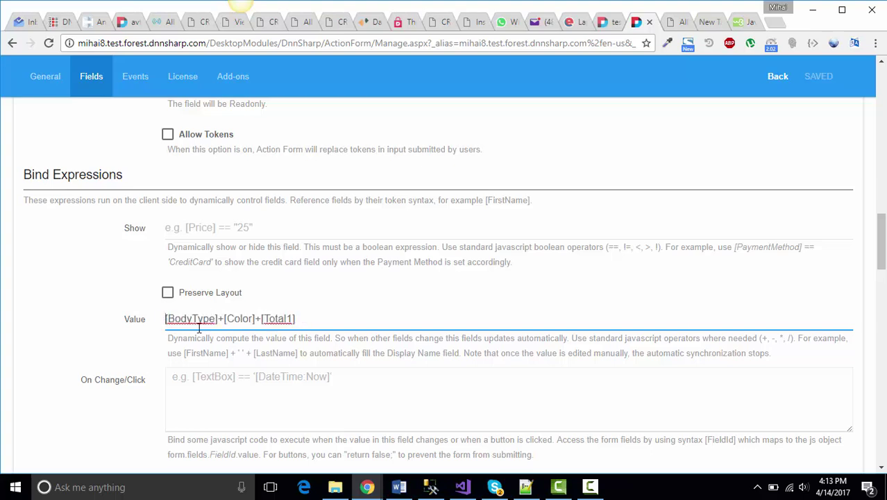
text(')
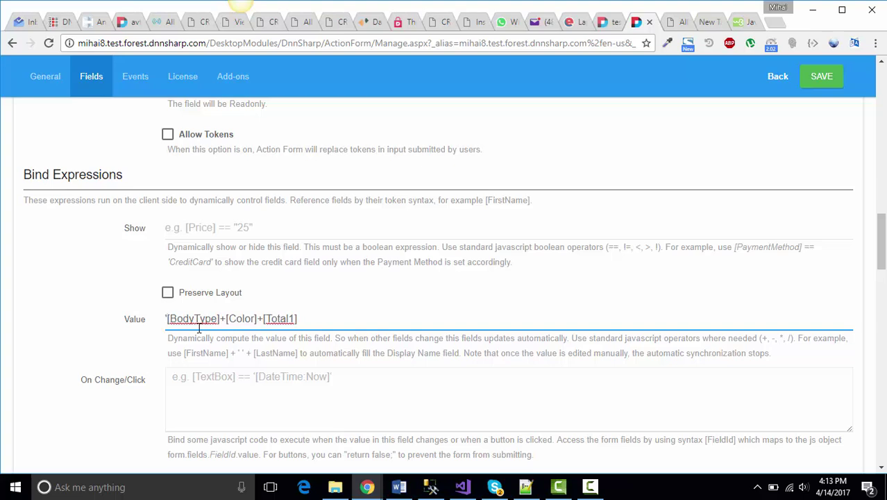
text($)
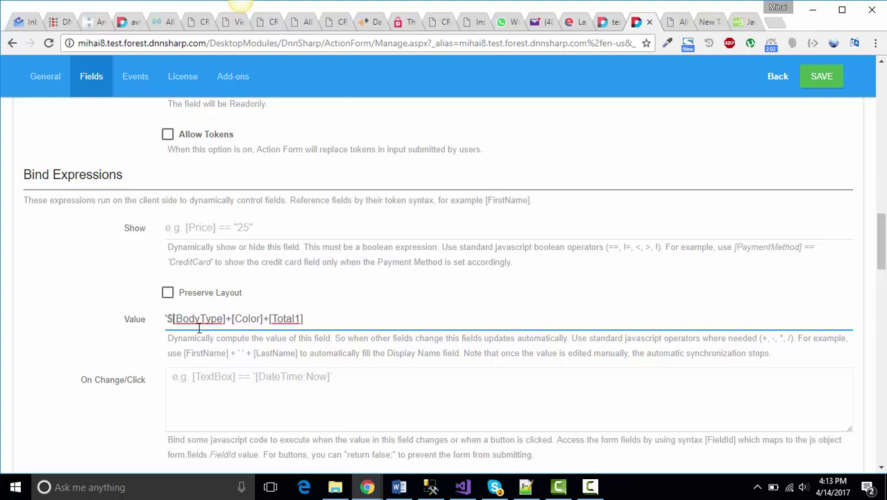
text(")
key(BackSpace)
text('+)
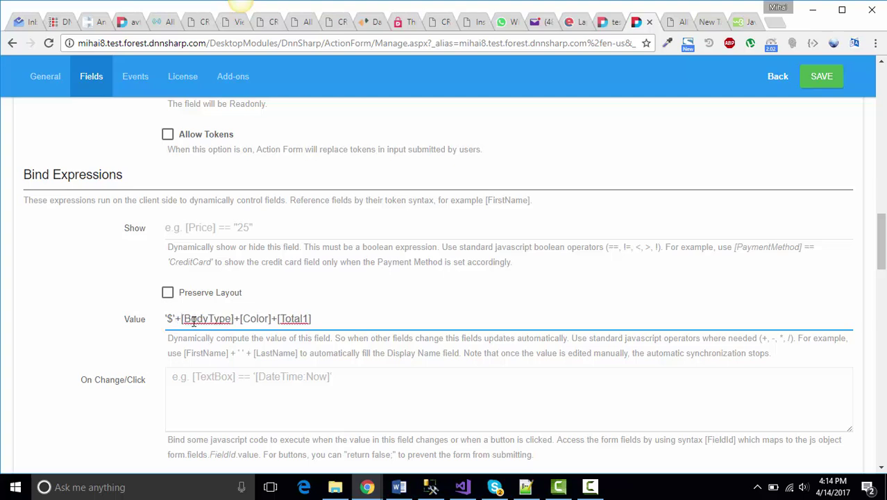
click(816, 82)
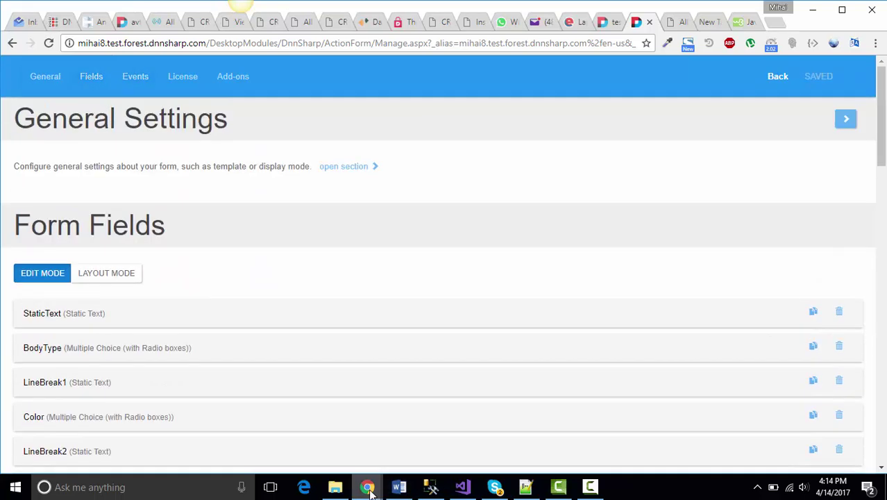
Step: Reload the testAF form page, choose the Blue color, and examine how the digits in Total Price are combined
mouse_move(367, 486)
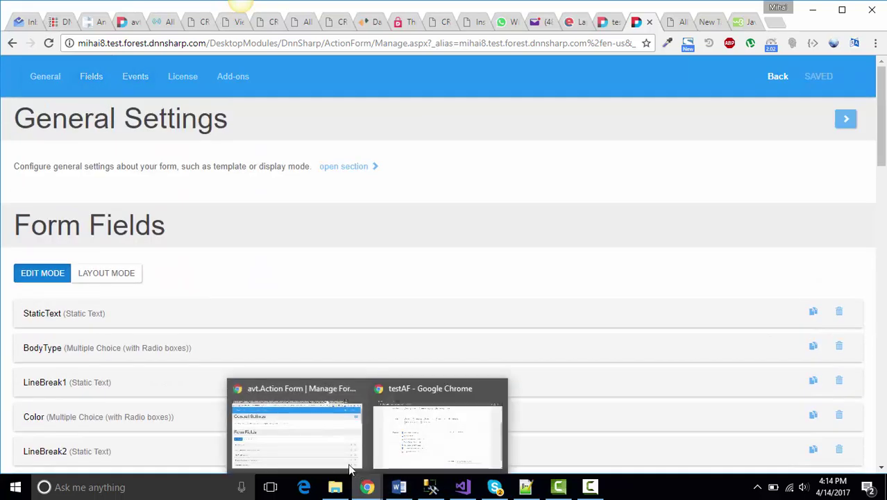
click(433, 437)
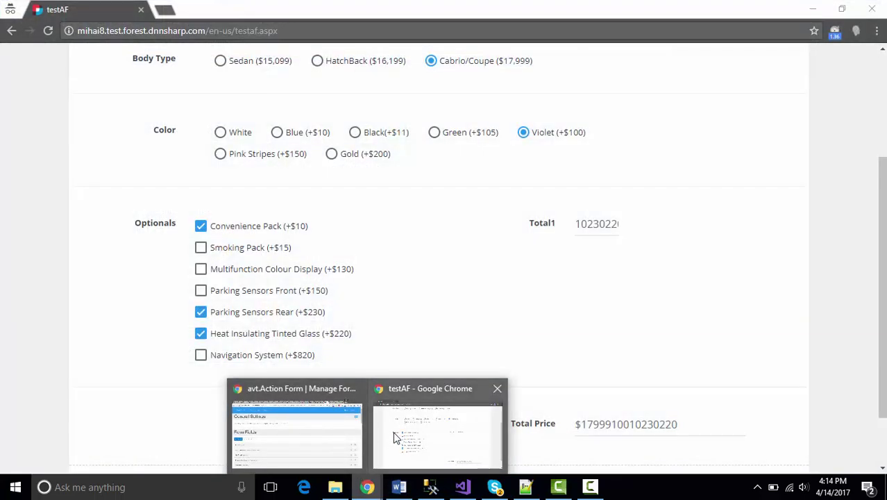
click(45, 26)
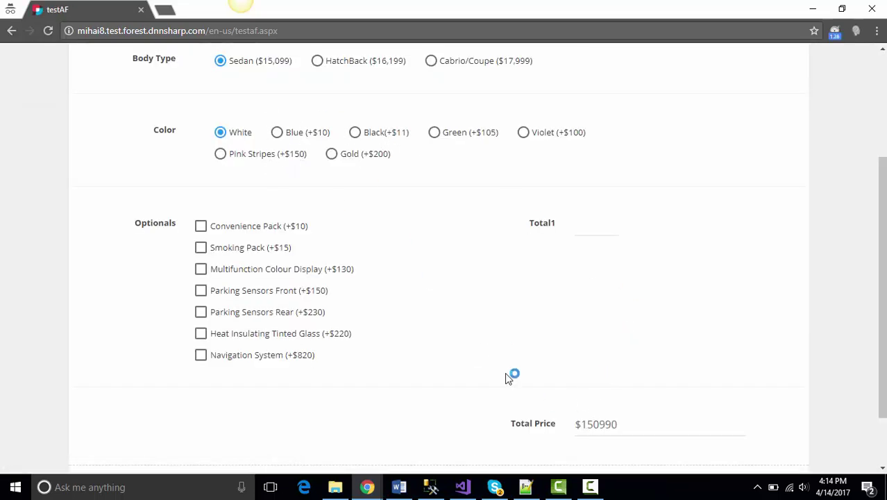
mouse_move(580, 423)
mouse_down()
mouse_move(570, 422)
mouse_move(605, 422)
mouse_move(580, 422)
mouse_up()
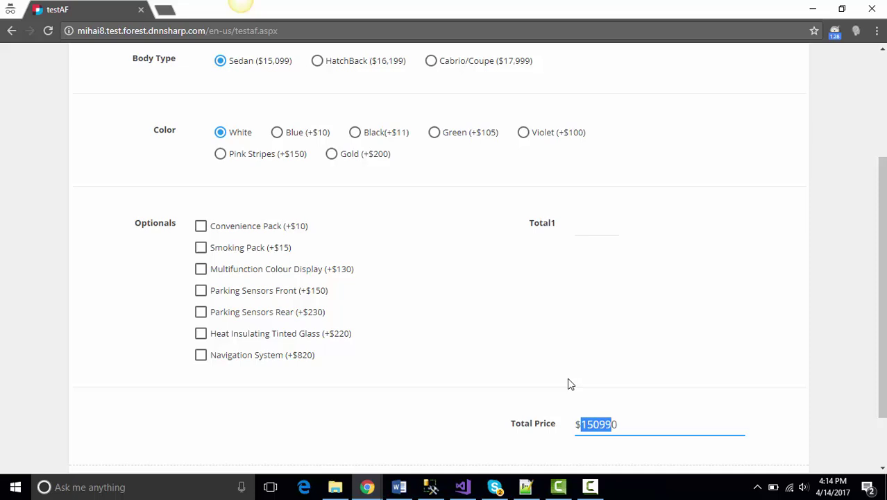
click(277, 134)
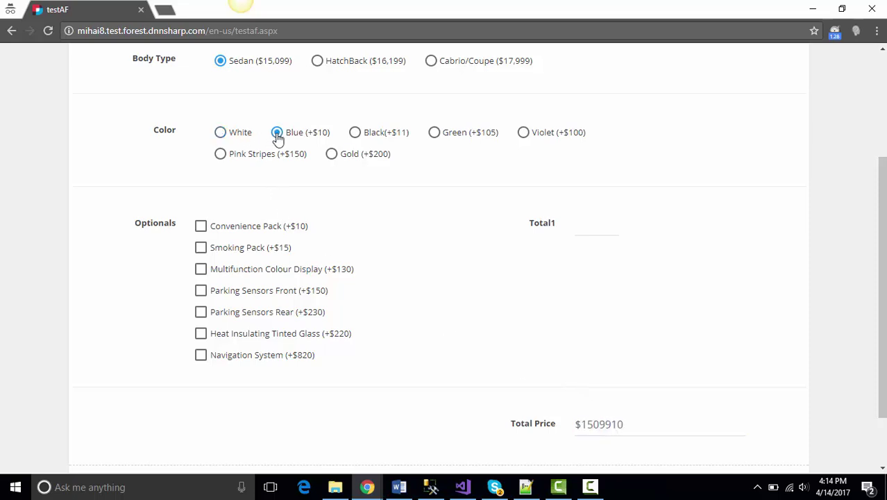
click(632, 423)
drag(633, 424, 576, 424)
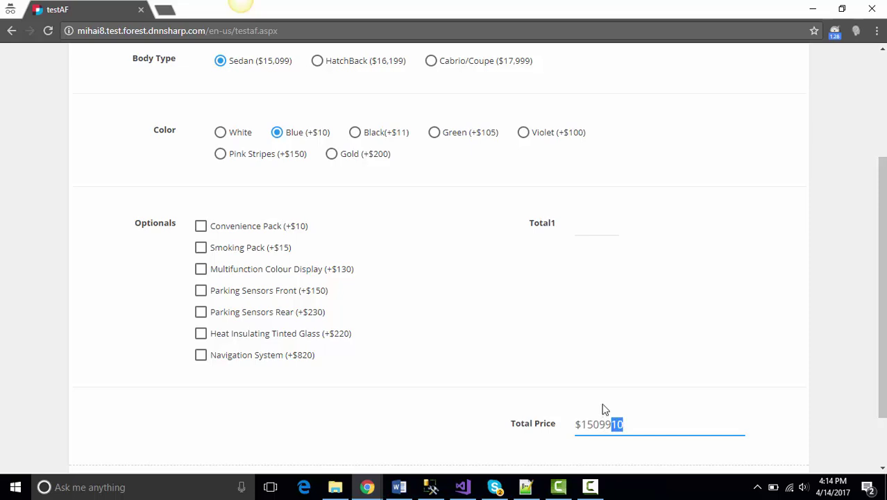
mouse_move(606, 424)
mouse_down()
mouse_move(579, 426)
mouse_move(622, 423)
mouse_up()
Step: Back in the form manager, change the TotalPrice Value bind expression to '$'+([BodyType]+[Color]+[Total1]) and save the form
click(366, 489)
click(337, 446)
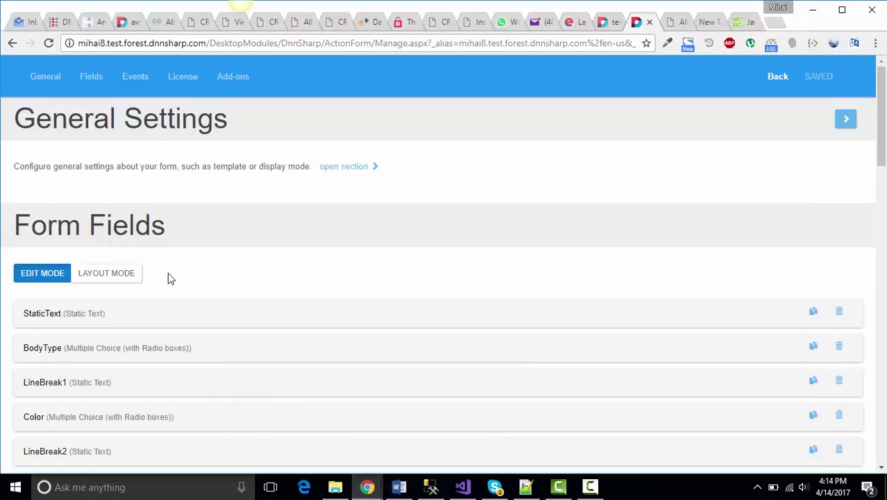
scroll(163, 267, down, 4)
scroll(156, 266, down, 2)
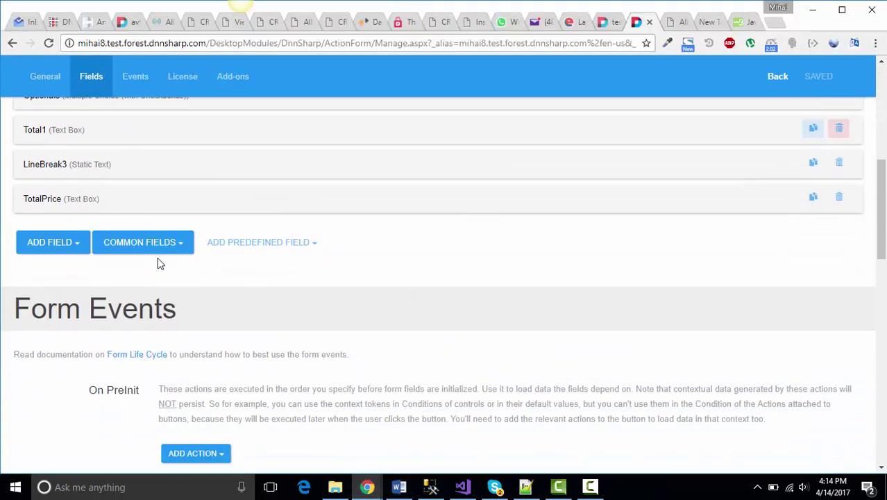
click(78, 207)
scroll(171, 281, down, 8)
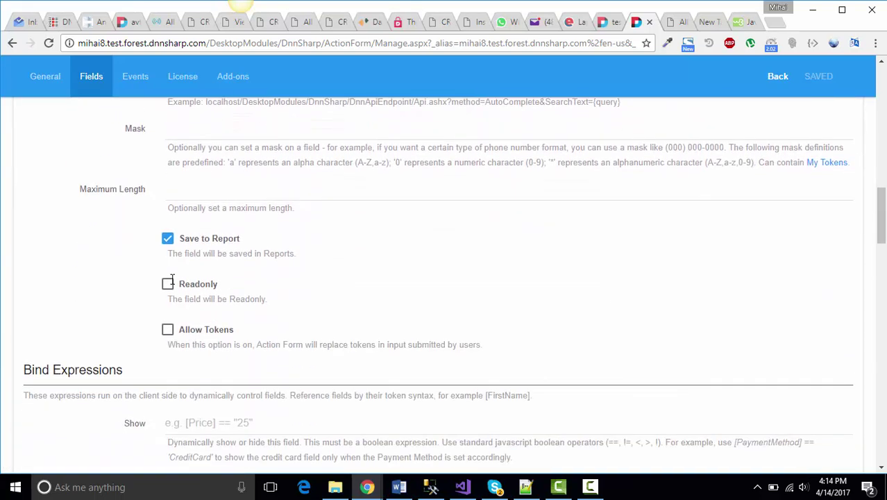
scroll(173, 285, down, 2)
click(182, 319)
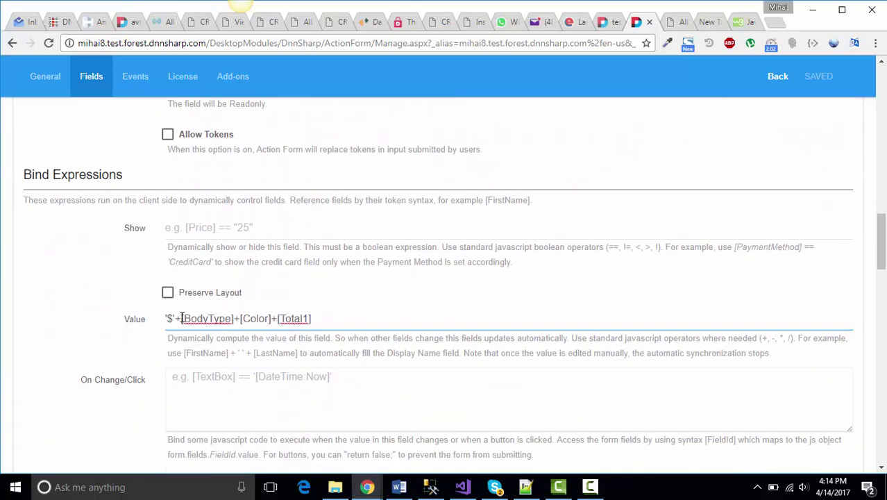
text(()
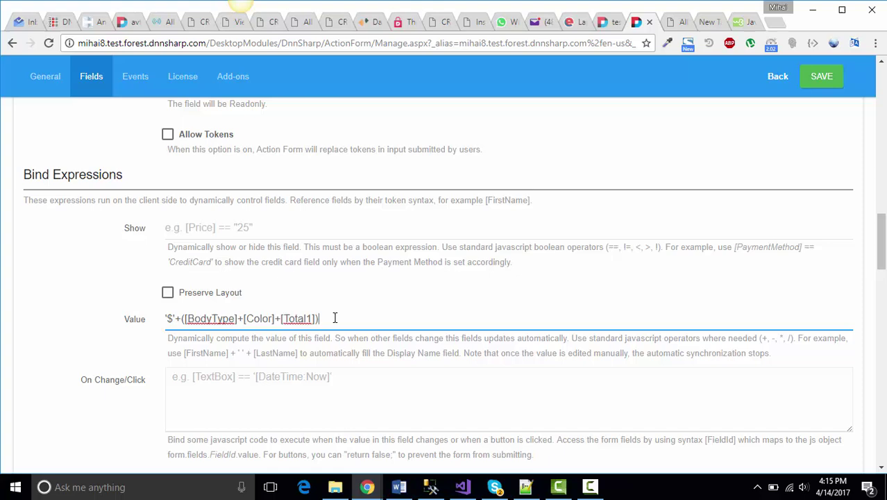
click(829, 79)
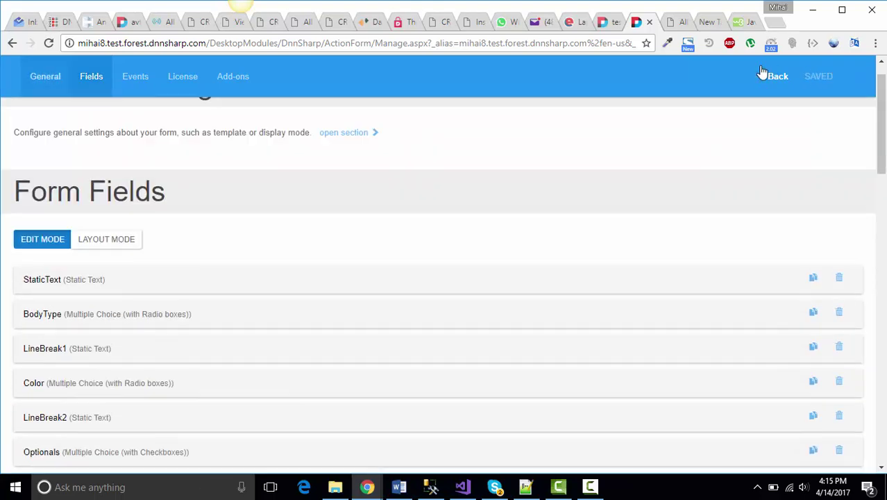
Step: Reload the testAF form and test Total Price with HatchBack, Blue and Black, ending on Sedan and White
mouse_move(367, 487)
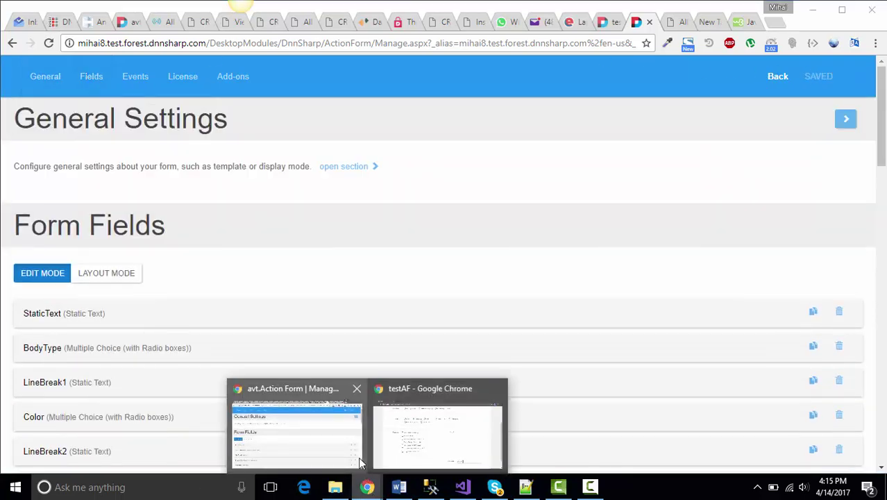
click(420, 445)
click(48, 29)
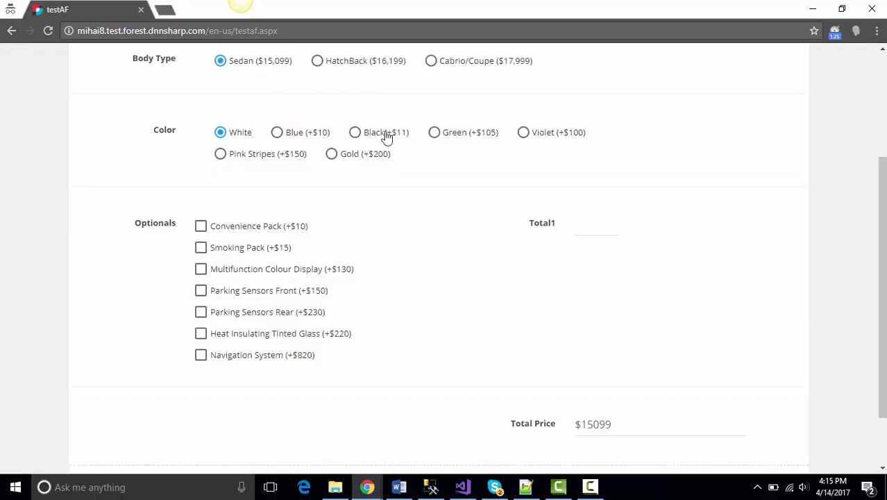
click(320, 61)
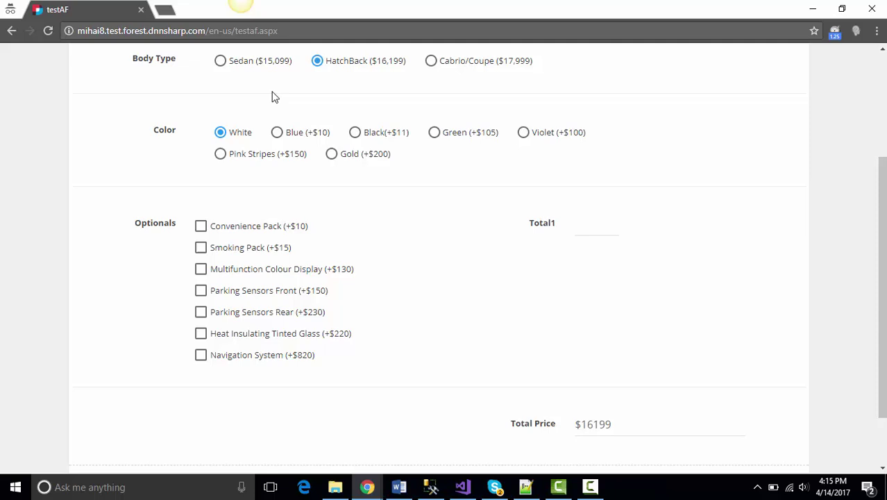
click(277, 134)
click(354, 133)
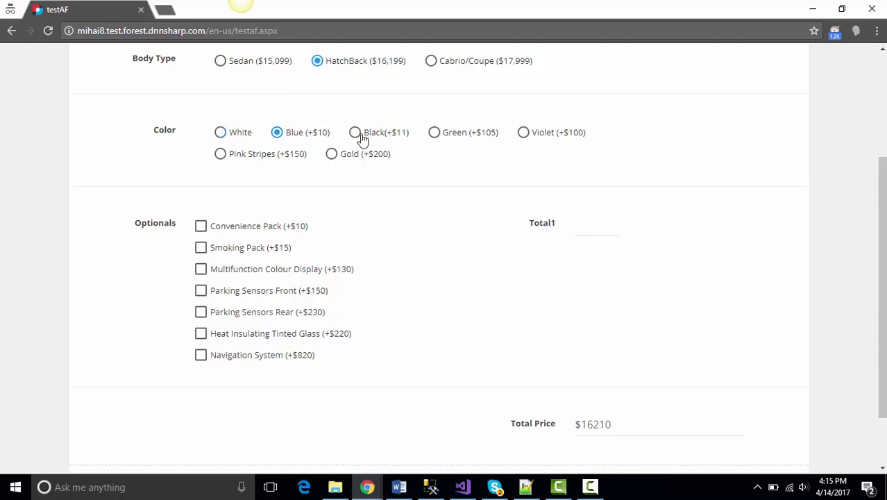
click(220, 62)
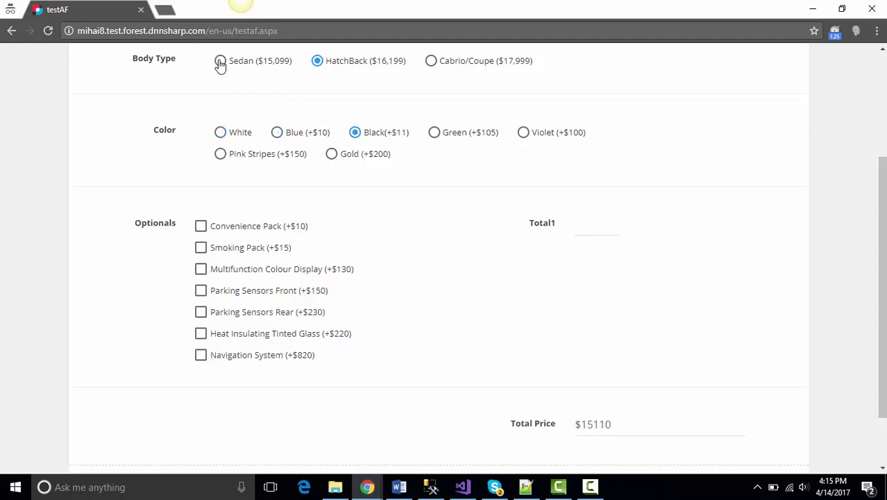
click(220, 134)
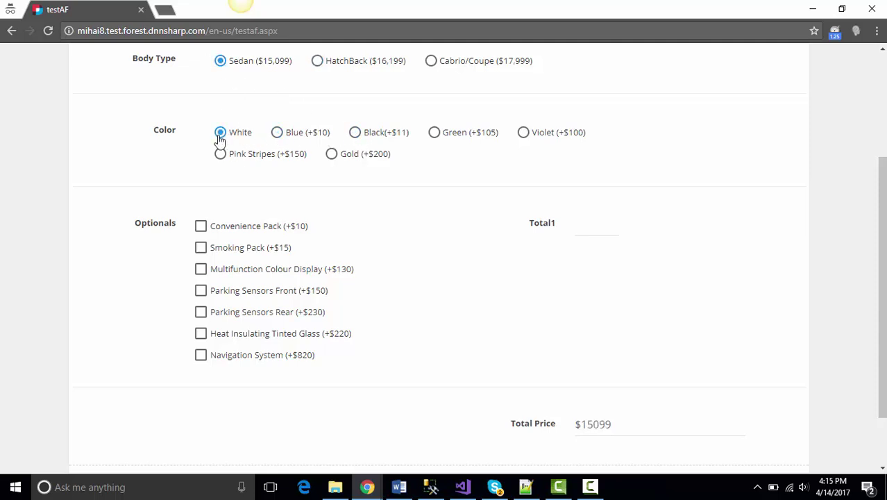
Step: Test Total1 and Total Price by checking the first four Optionals, Convenience Pack through Parking Sensors Front, and clear those options again
click(201, 227)
click(202, 250)
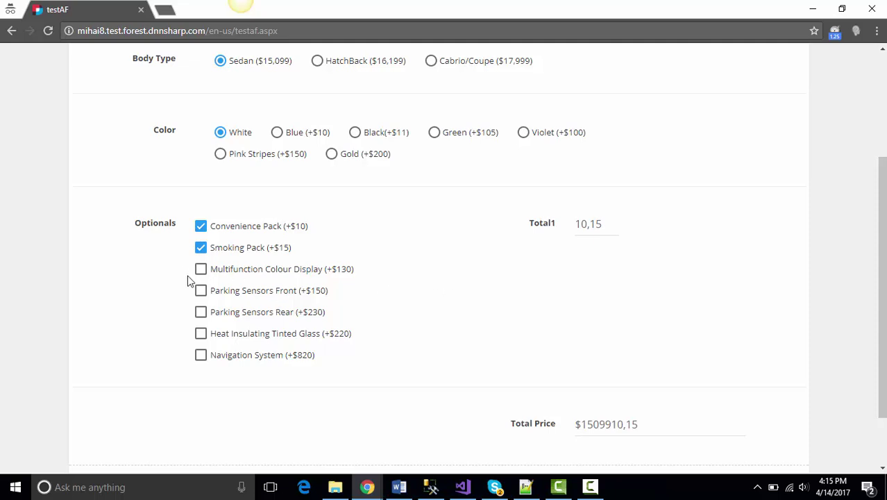
click(201, 270)
click(201, 293)
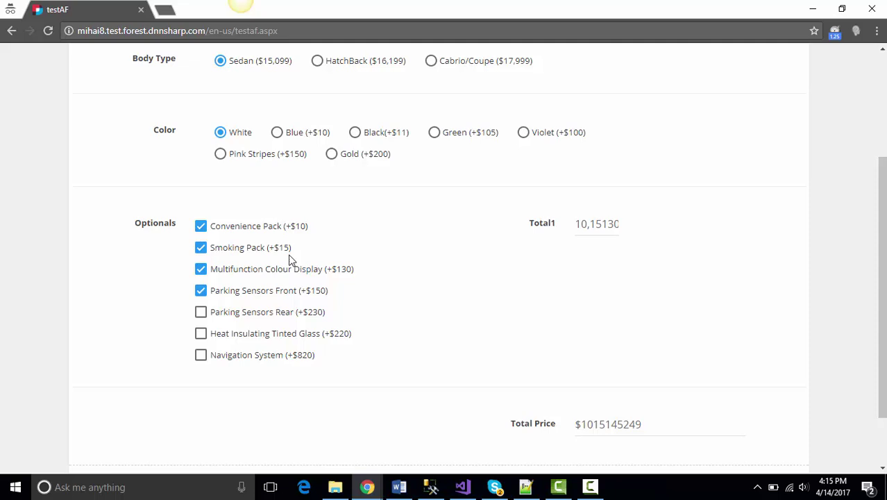
click(200, 226)
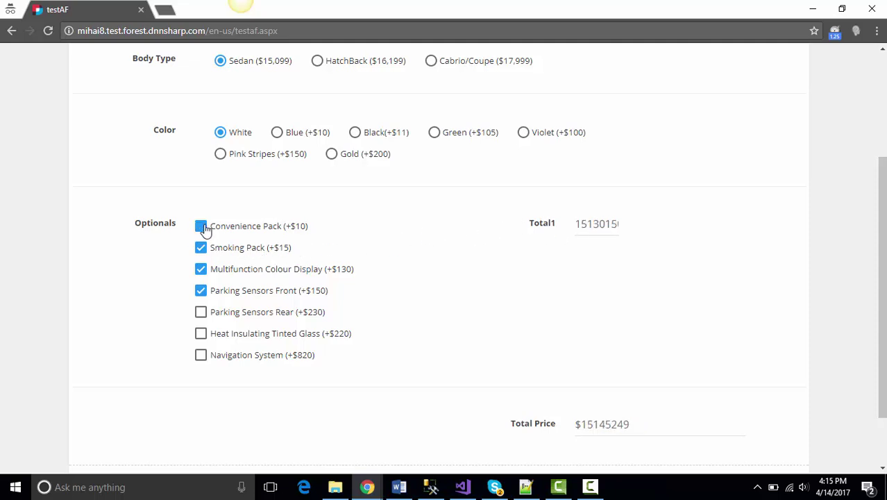
click(200, 249)
click(201, 292)
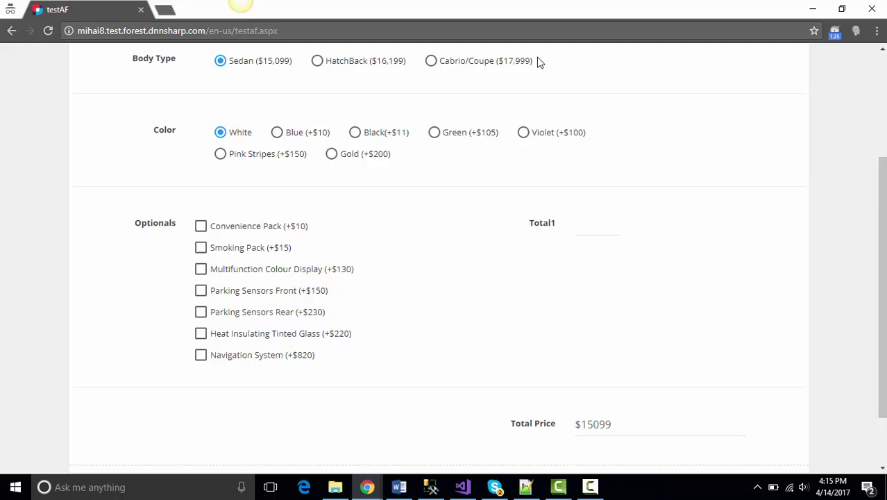
Step: Return to the form manager and delete the Value bind expression of the Total1 field
click(370, 488)
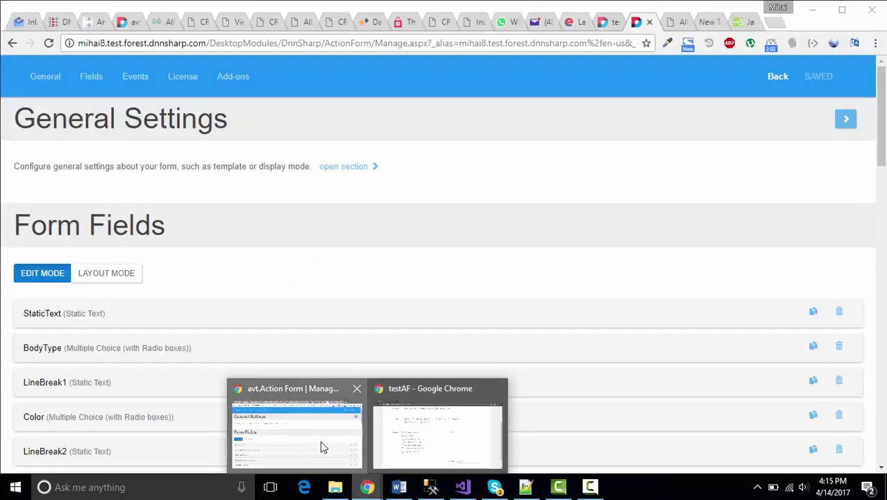
click(322, 446)
scroll(231, 347, down, 3)
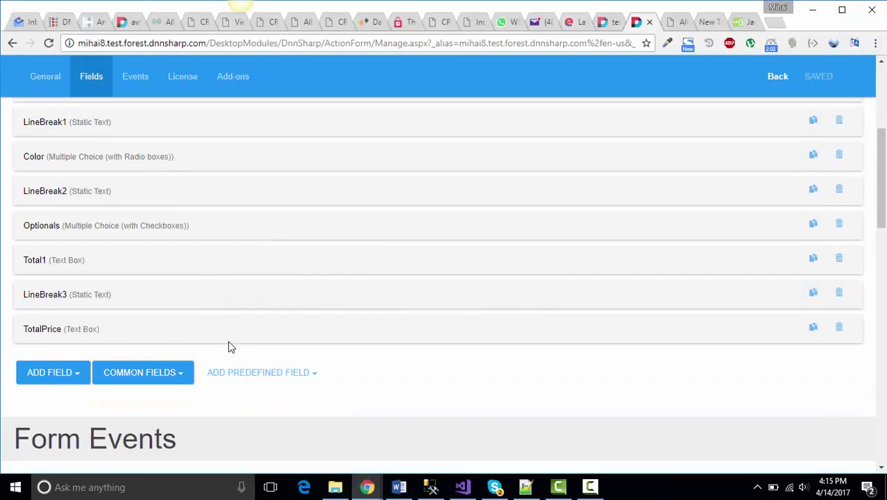
scroll(225, 339, down, 2)
scroll(198, 330, up, 2)
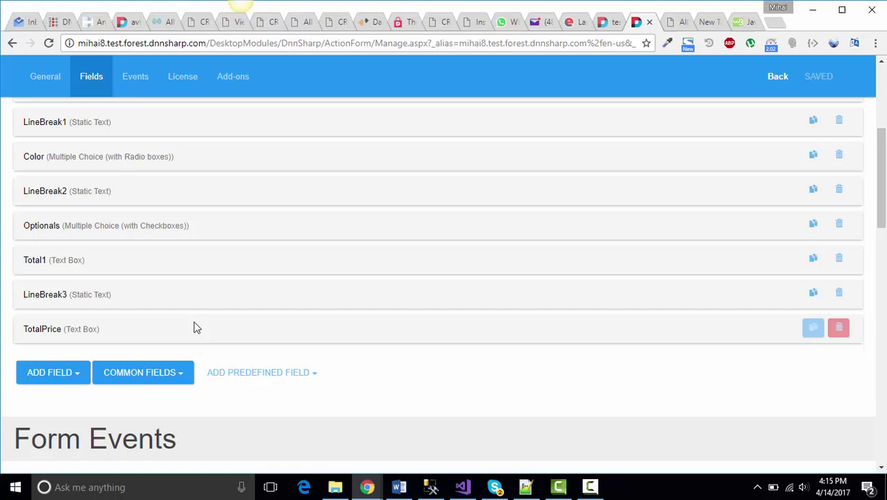
click(54, 267)
scroll(246, 284, down, 10)
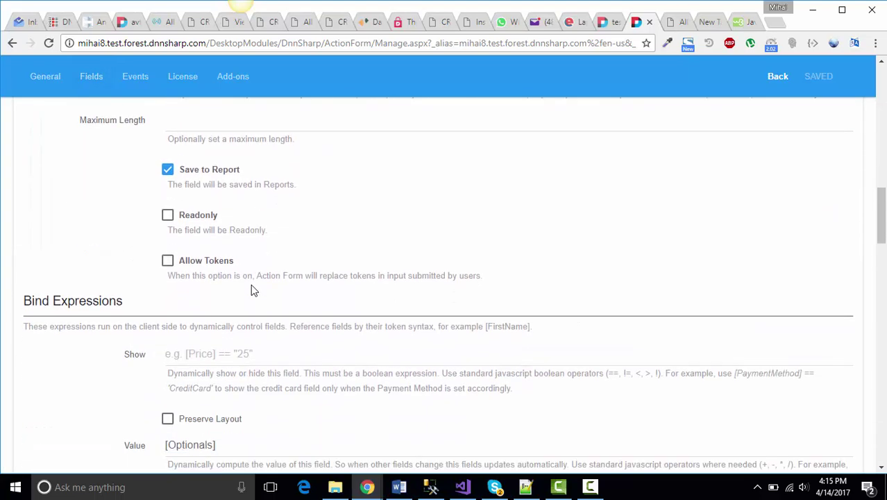
scroll(252, 290, down, 2)
click(115, 376)
key(Delete)
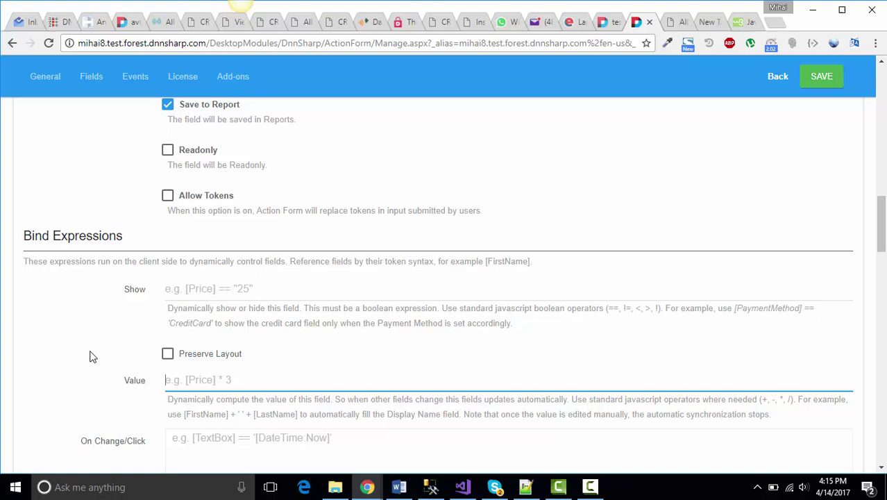
Step: Collapse the Total1 field and open the Optionals field's On Change/Click bind expression for editing
scroll(193, 310, up, 10)
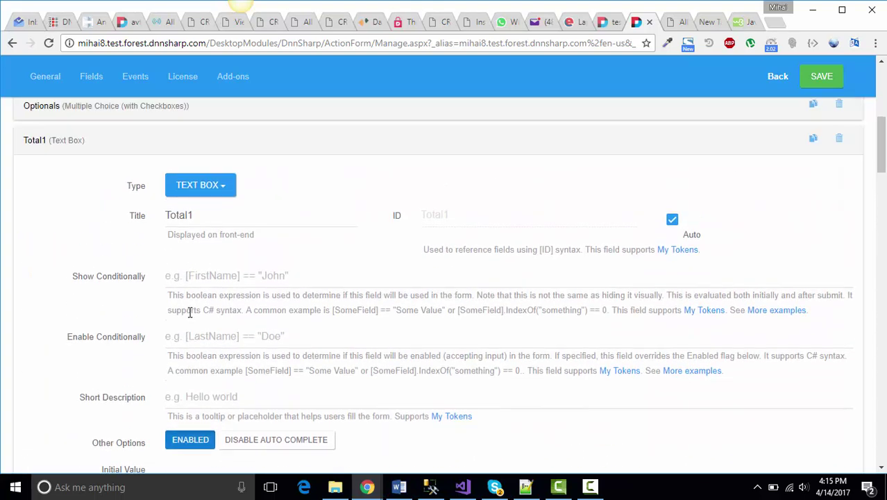
scroll(190, 312, up, 3)
click(57, 326)
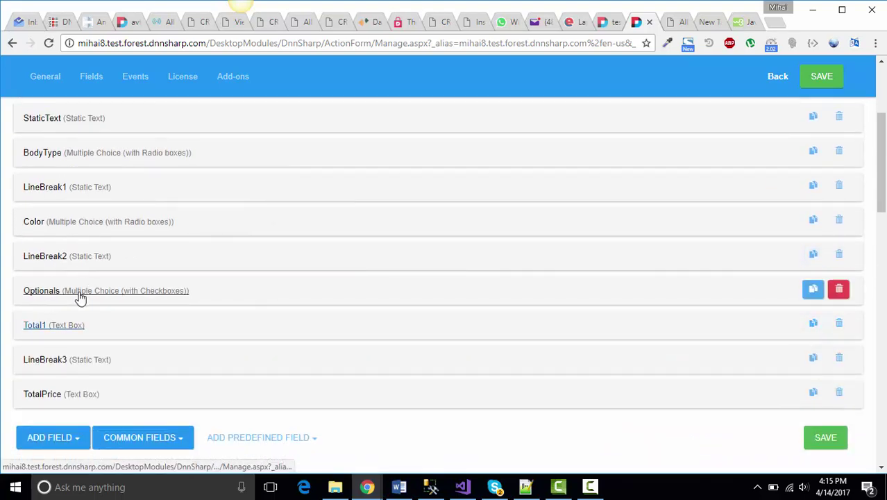
click(80, 297)
scroll(193, 198, down, 7)
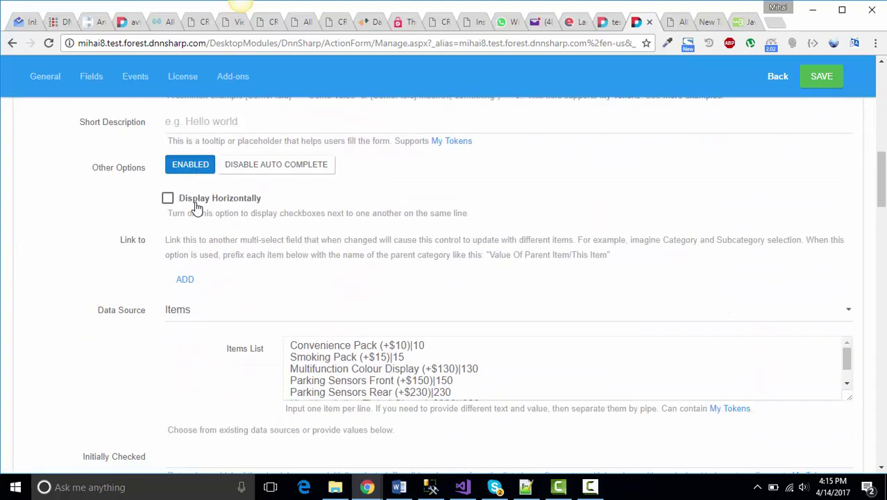
scroll(196, 207, down, 8)
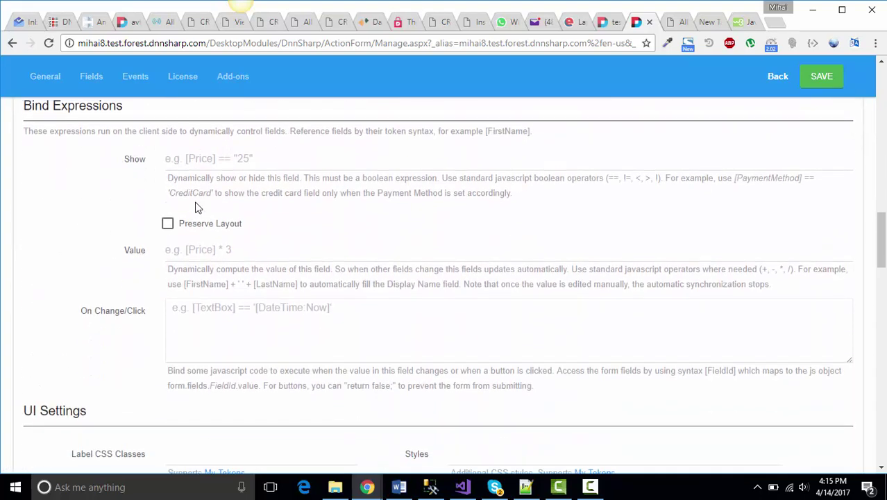
click(231, 261)
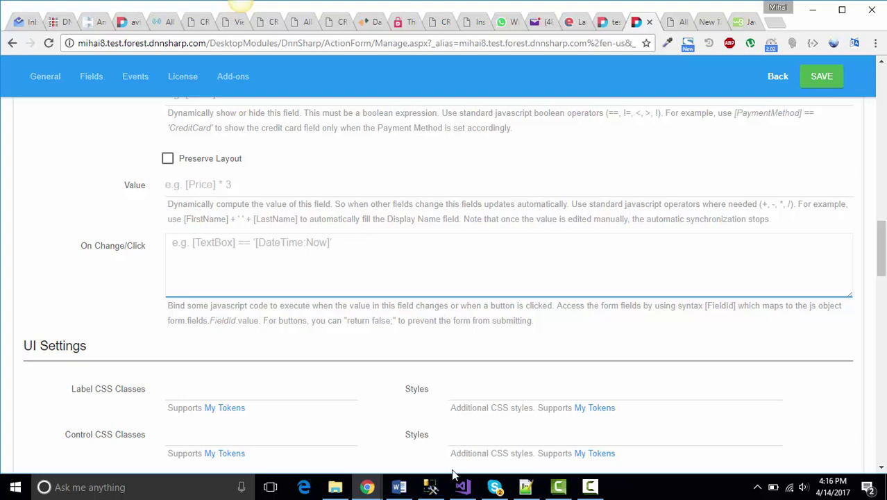
Step: Copy the sumOfNums script, ending in [Total1]=sumOfNums;, from Notepad++ and paste it into the Optionals field's On Change/Click expression
click(525, 486)
right_click(197, 181)
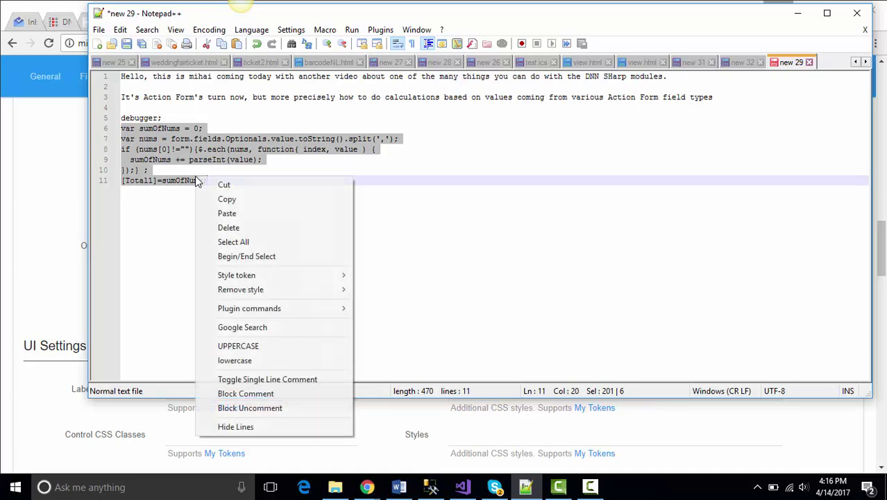
click(227, 199)
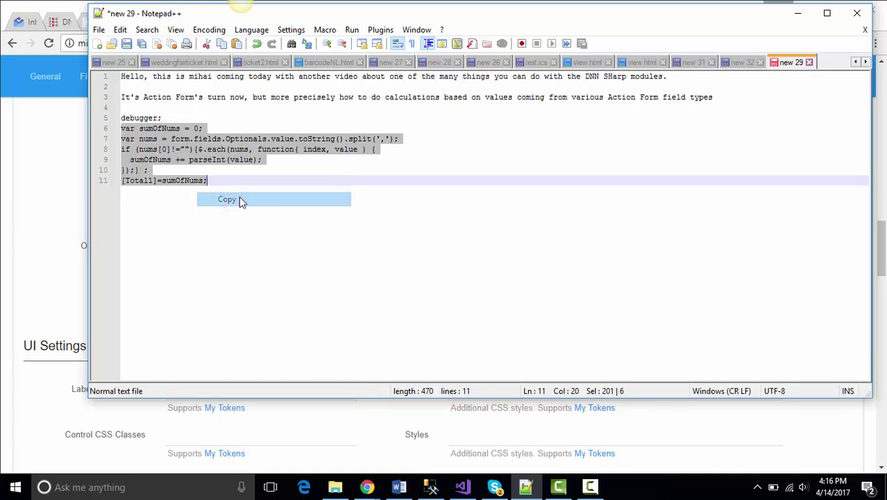
click(798, 13)
click(243, 281)
key(ctrl+v)
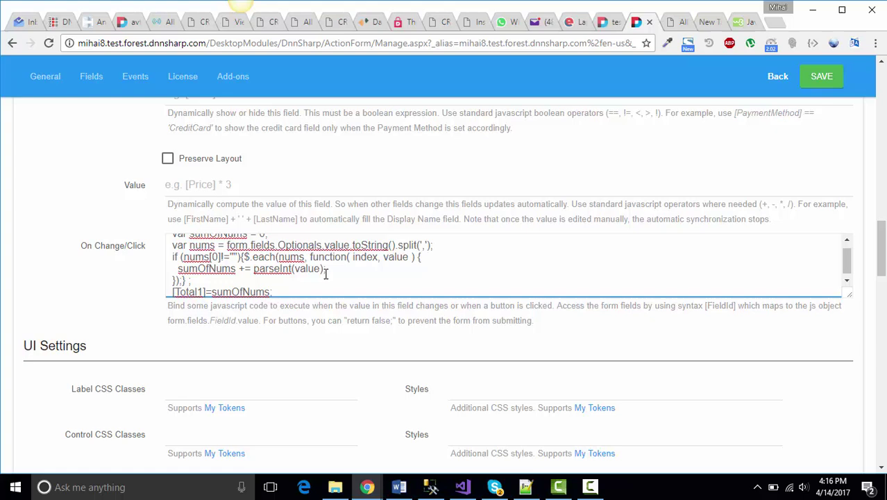
Step: Enlarge the On Change/Click script box and examine the nums line that converts the Optionals value to a string and splits it at commas
drag(848, 294, 855, 357)
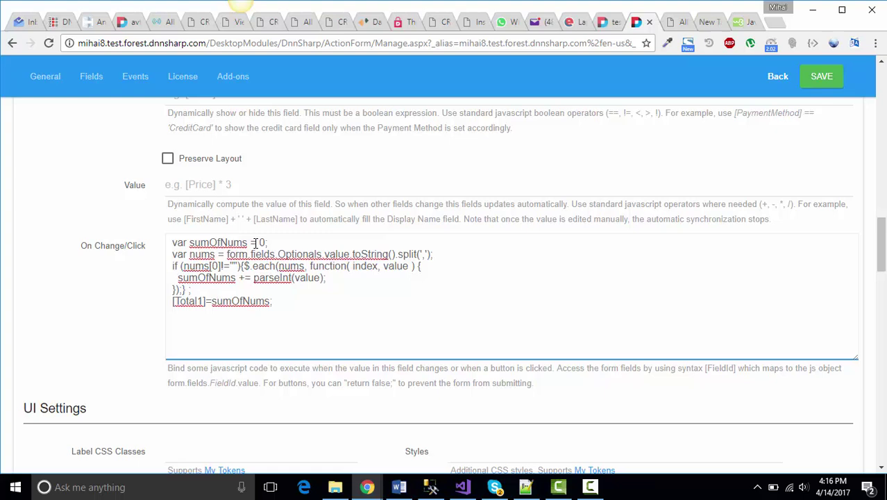
drag(190, 254, 213, 255)
drag(227, 254, 397, 254)
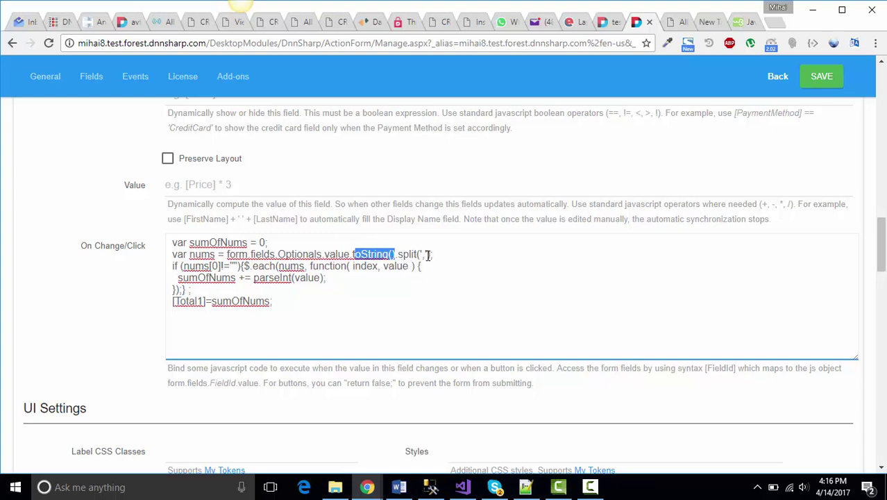
drag(435, 255, 352, 255)
Step: Add a sample array beginning ["10","20", after the split(',') statement as an illustration, and delete it again
click(466, 250)
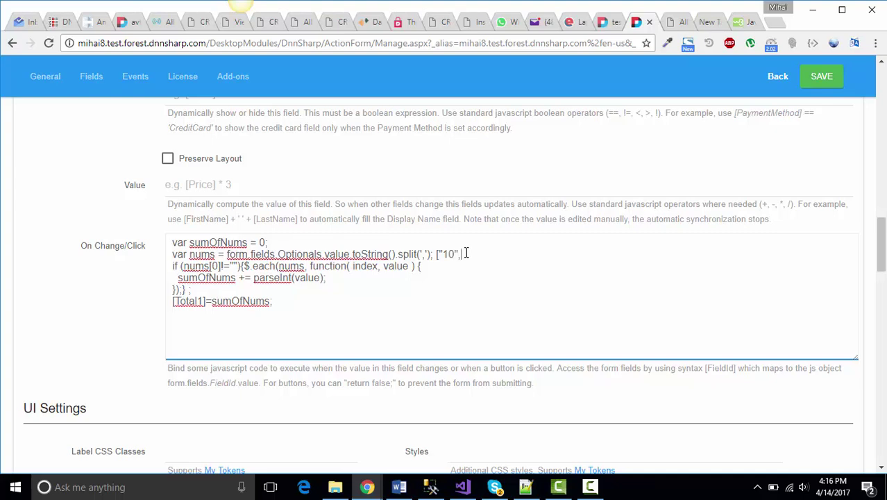
text(["10","20",...)
drag(494, 254, 438, 252)
click(443, 254)
double_click(458, 254)
click(467, 253)
drag(500, 252, 437, 251)
key(BackSpace)
key(BackSpace)
Step: Examine the script's $.each loop, its parseInt conversion and the closing assignment of sumOfNums to [Total1]
drag(245, 266, 276, 266)
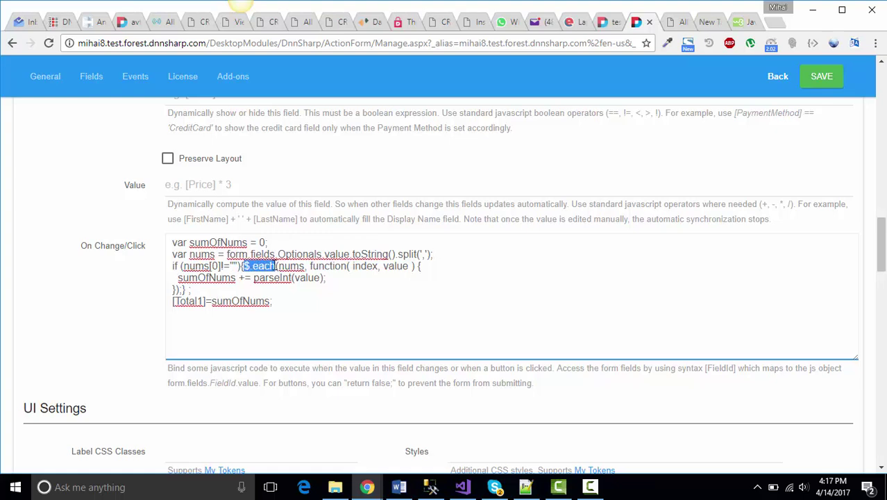
click(229, 277)
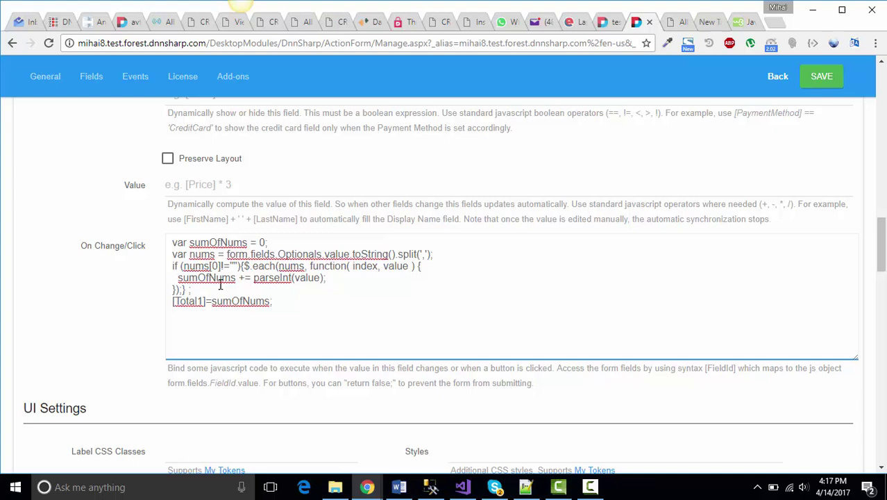
drag(252, 278, 302, 279)
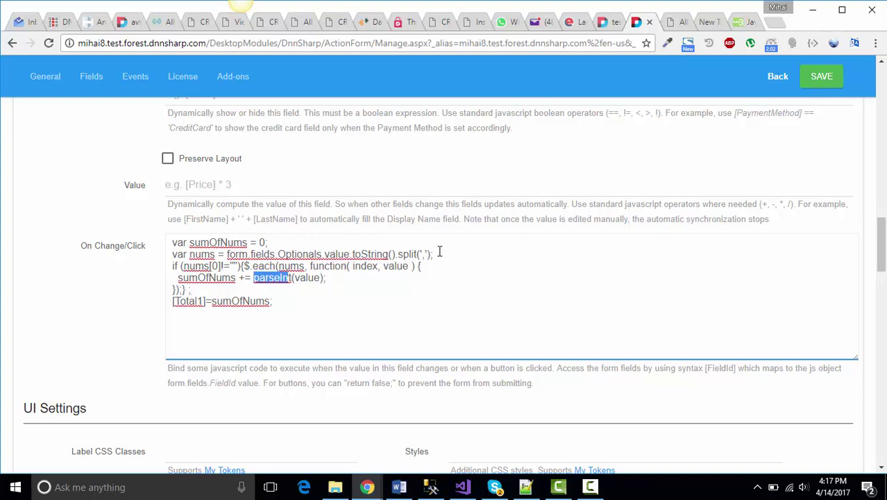
double_click(256, 300)
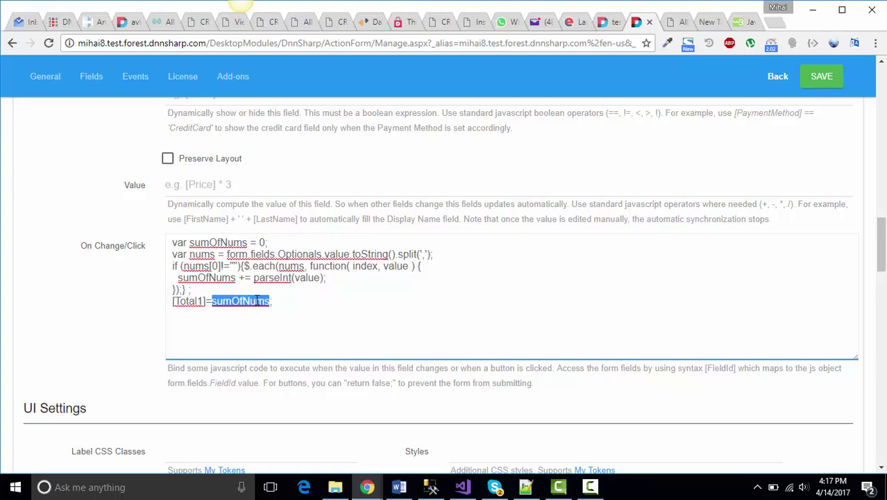
double_click(186, 303)
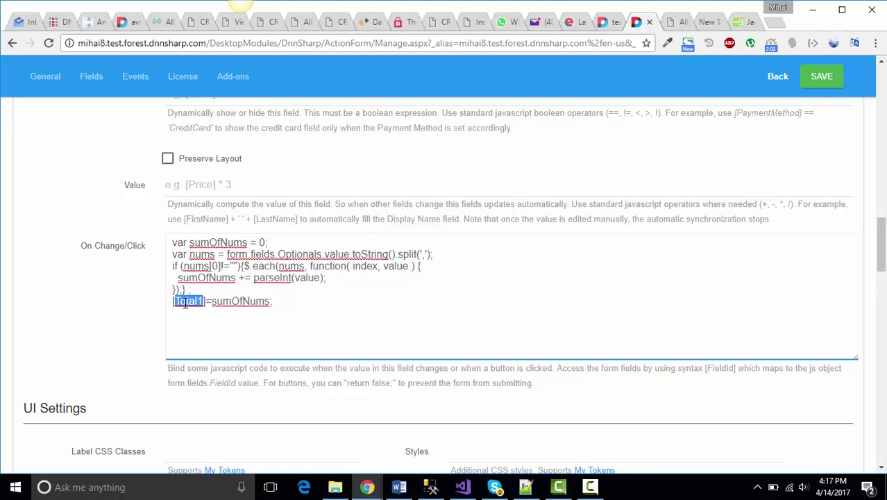
Step: Save the form settings, switch to the browser window with the testAF page and reload it
scroll(769, 115, up, 1)
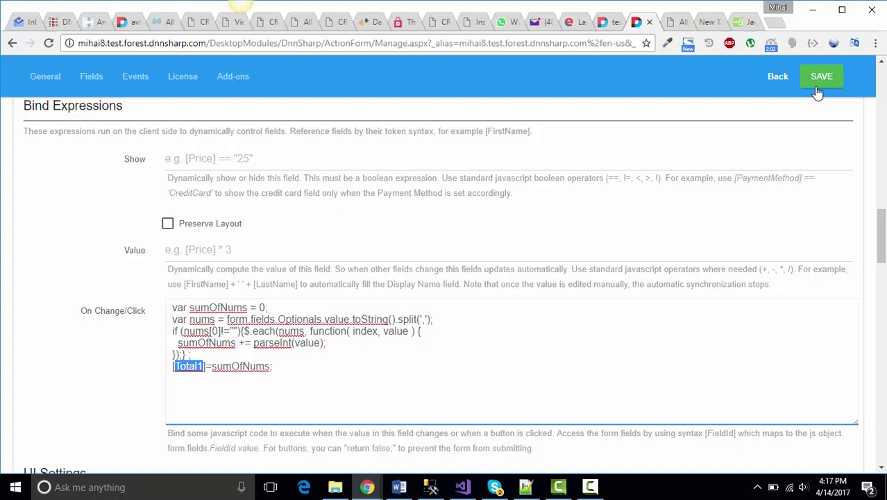
click(819, 76)
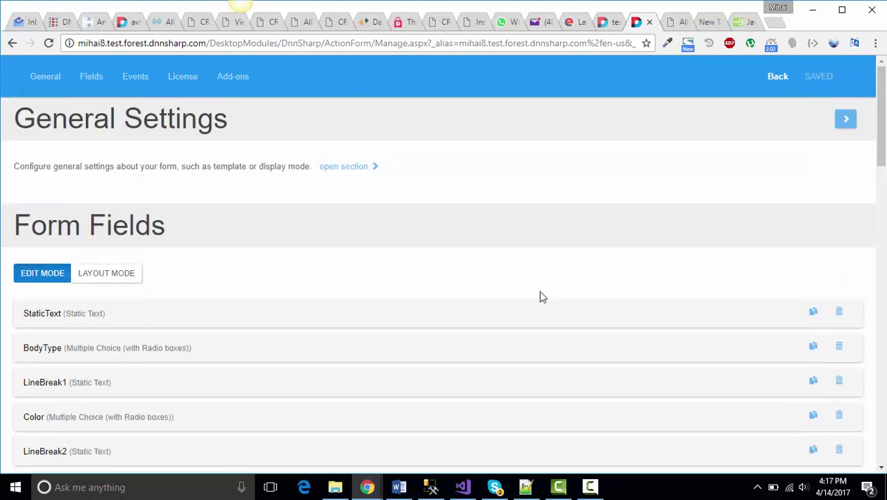
mouse_move(368, 486)
click(430, 434)
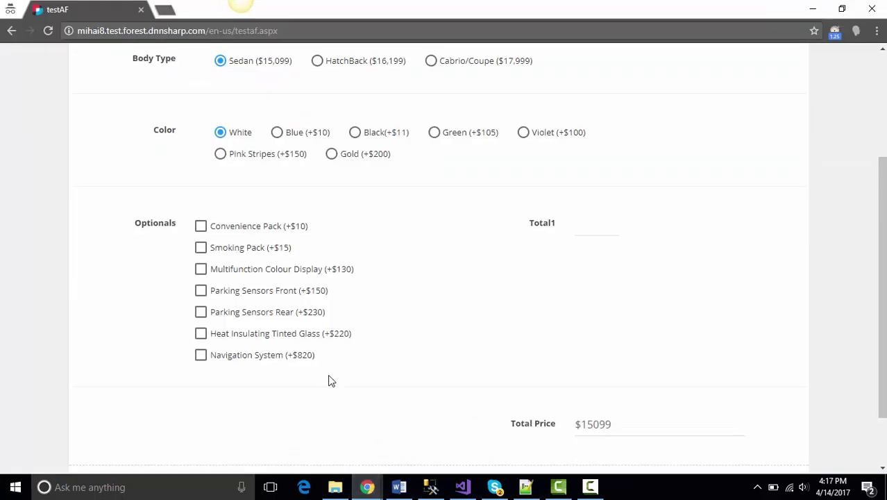
click(47, 30)
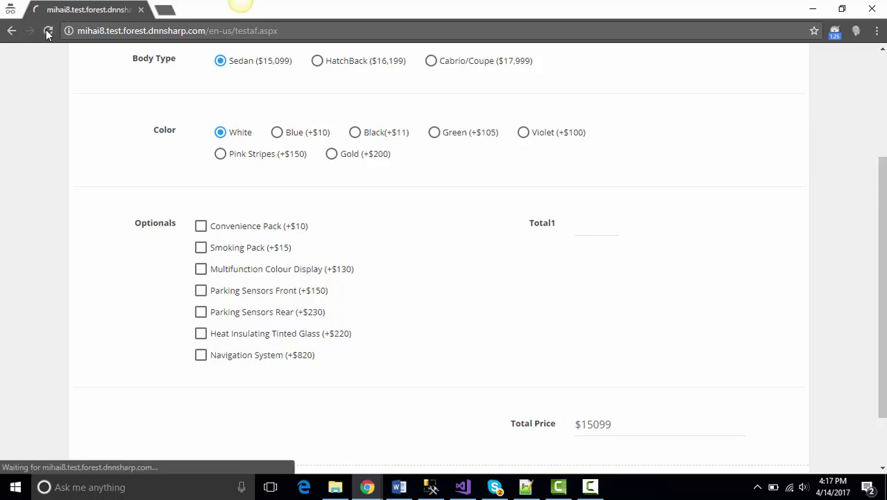
Step: Test Total1 and Total Price by checking all seven Optionals, Convenience Pack through Navigation System, and review the whole form
click(200, 248)
click(200, 227)
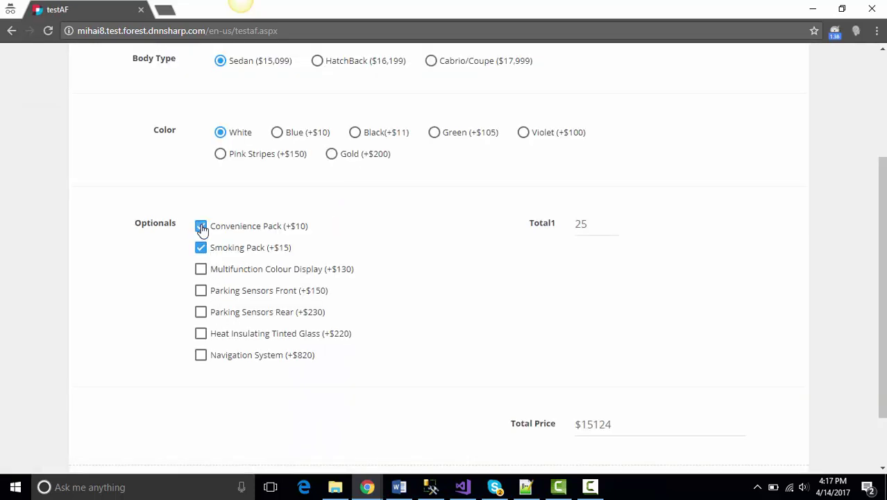
click(200, 269)
click(201, 291)
click(201, 313)
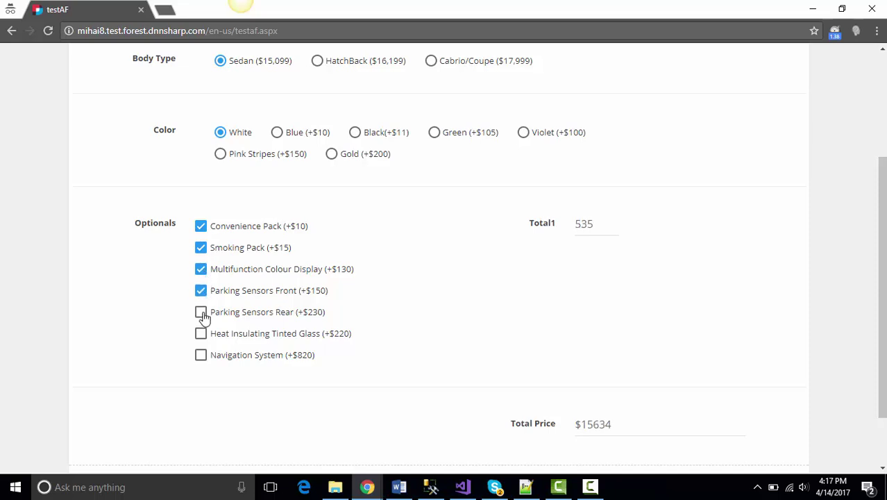
click(200, 334)
click(201, 356)
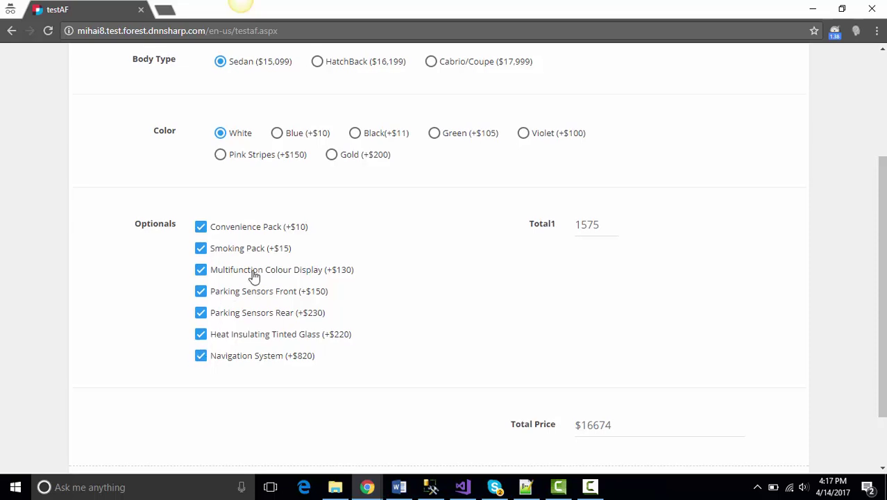
scroll(254, 277, up, 3)
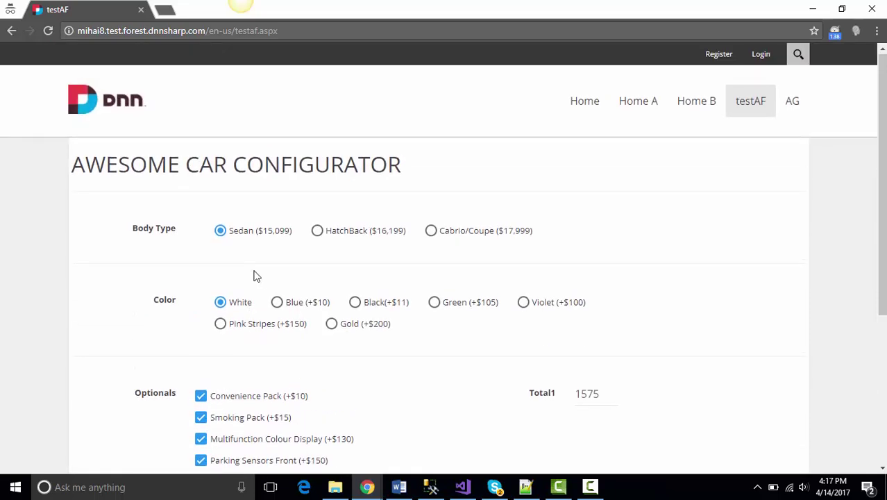
scroll(254, 277, down, 1)
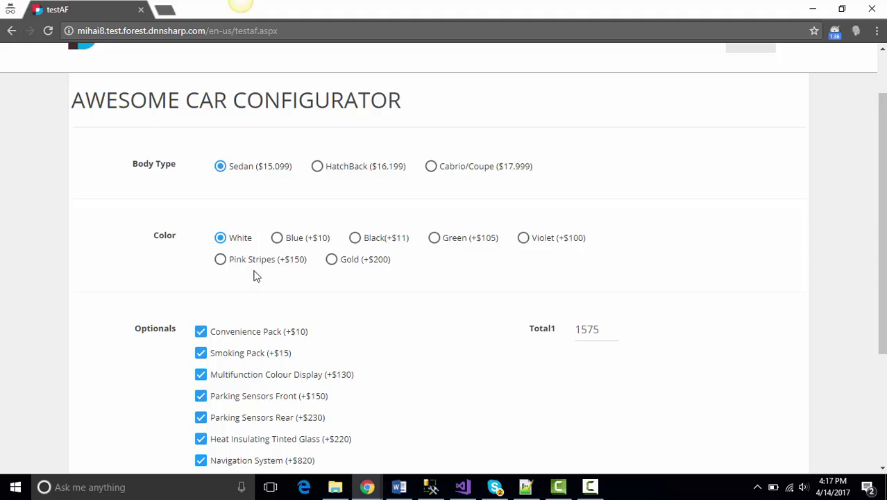
scroll(254, 277, down, 2)
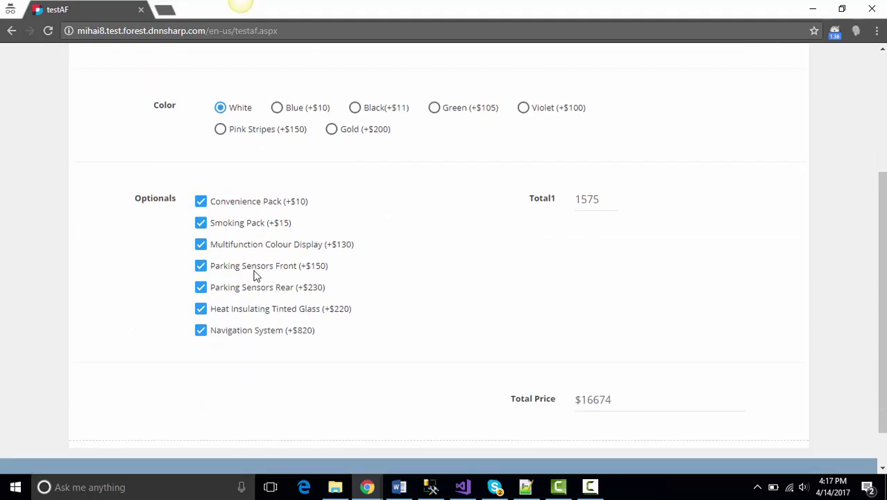
scroll(319, 258, down, 1)
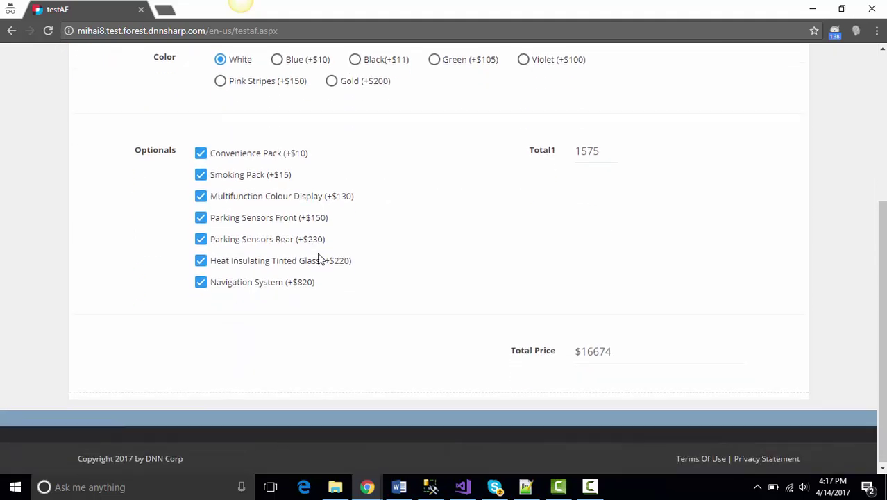